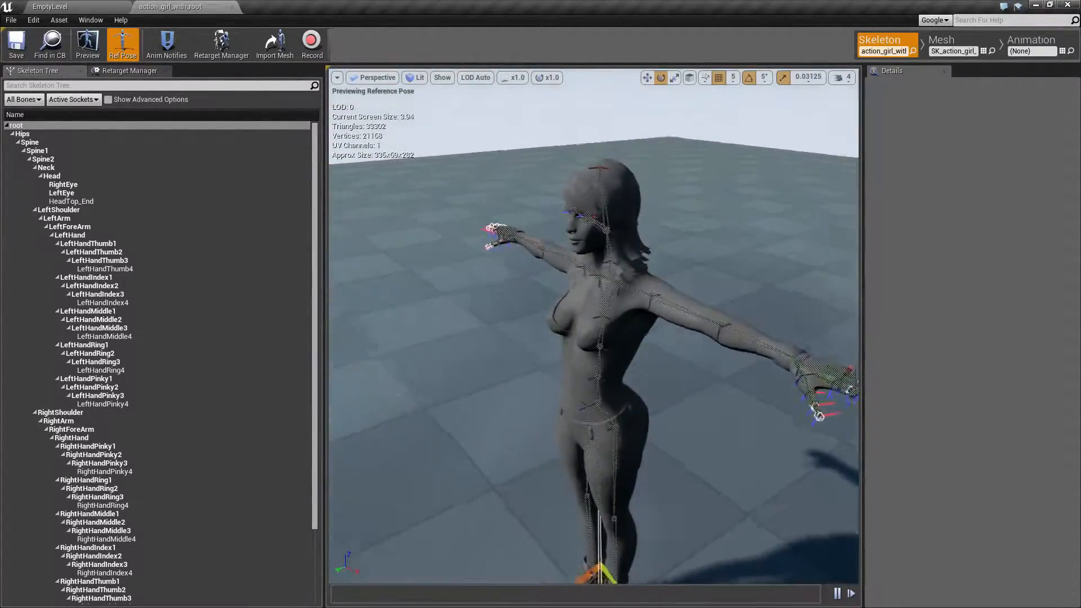
{"action": "left_click_drag", "start_coordinate": [538, 328], "coordinate": [585, 346], "text": "alt"}
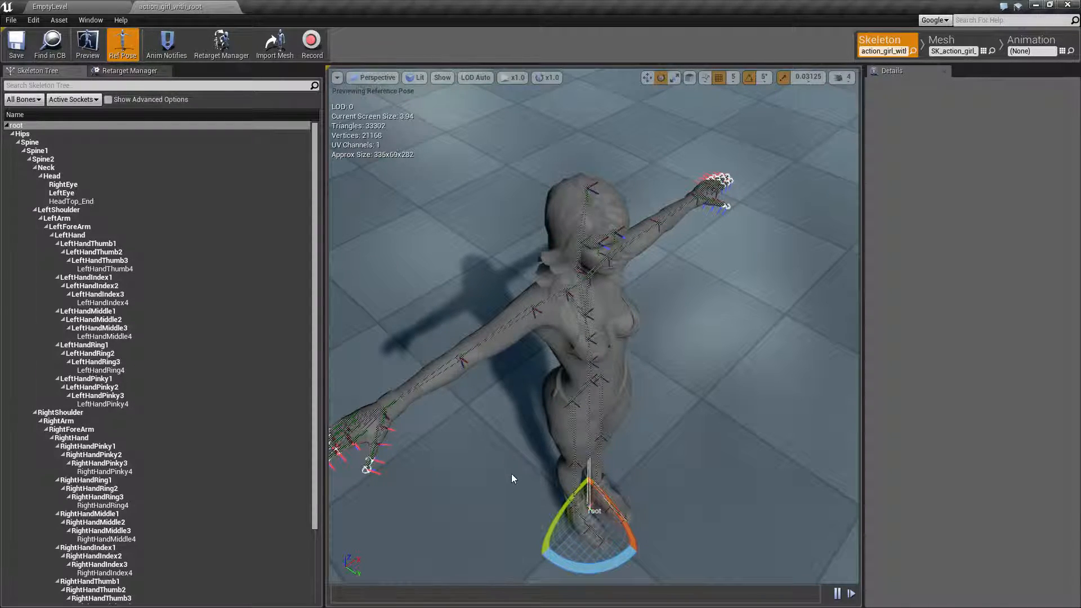
{"action": "left_click_drag", "start_coordinate": [517, 483], "coordinate": [366, 420], "text": "alt"}
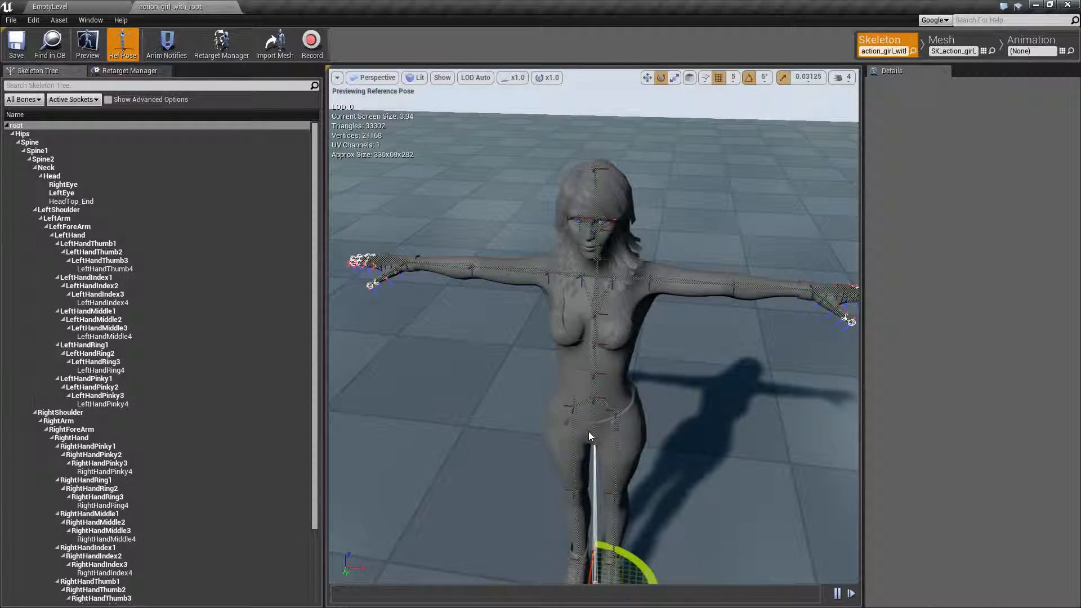
{"action": "middle_click_drag", "start_coordinate": [677, 400], "coordinate": [670, 465]}
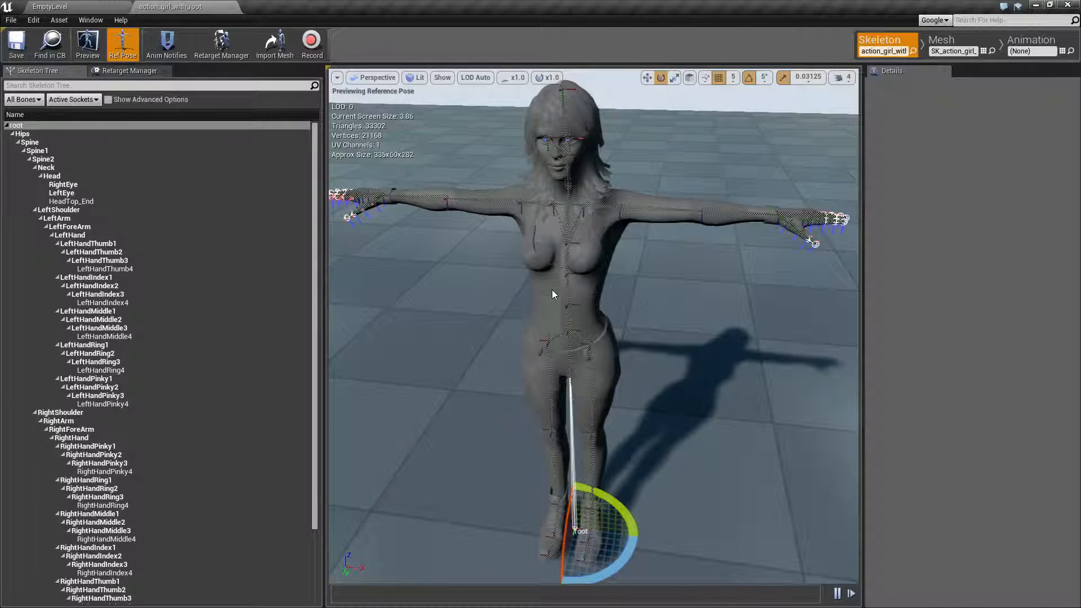
Export the SK_action_girl_with_root skeletal mesh from the level editor's imports as SK_action_girl_with_root.FBX in the tuts folder
{"action": "left_click", "coordinate": [50, 7]}
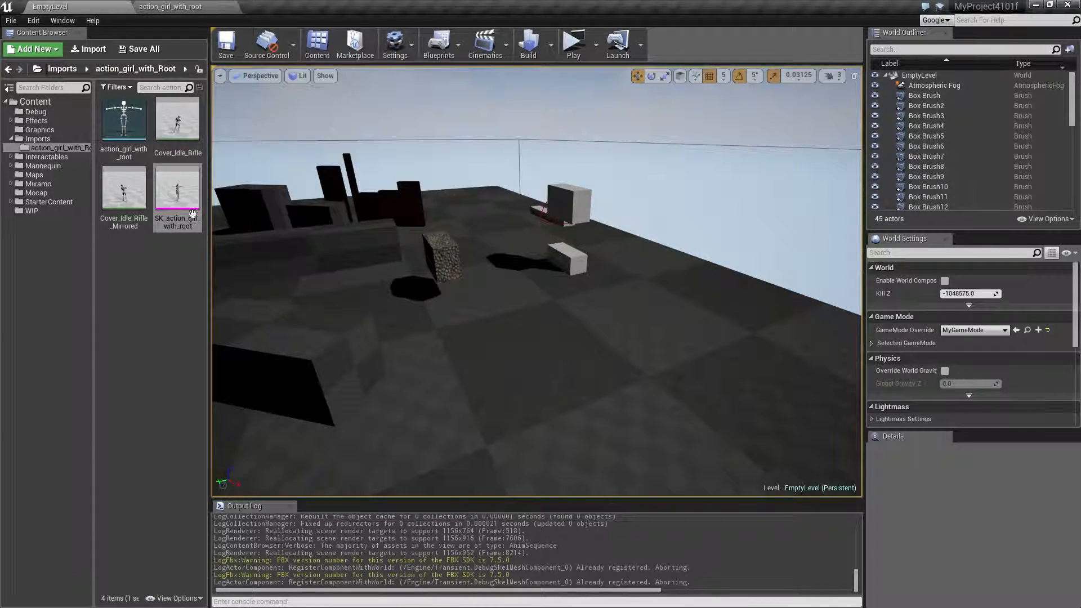
{"action": "double_click", "coordinate": [177, 194]}
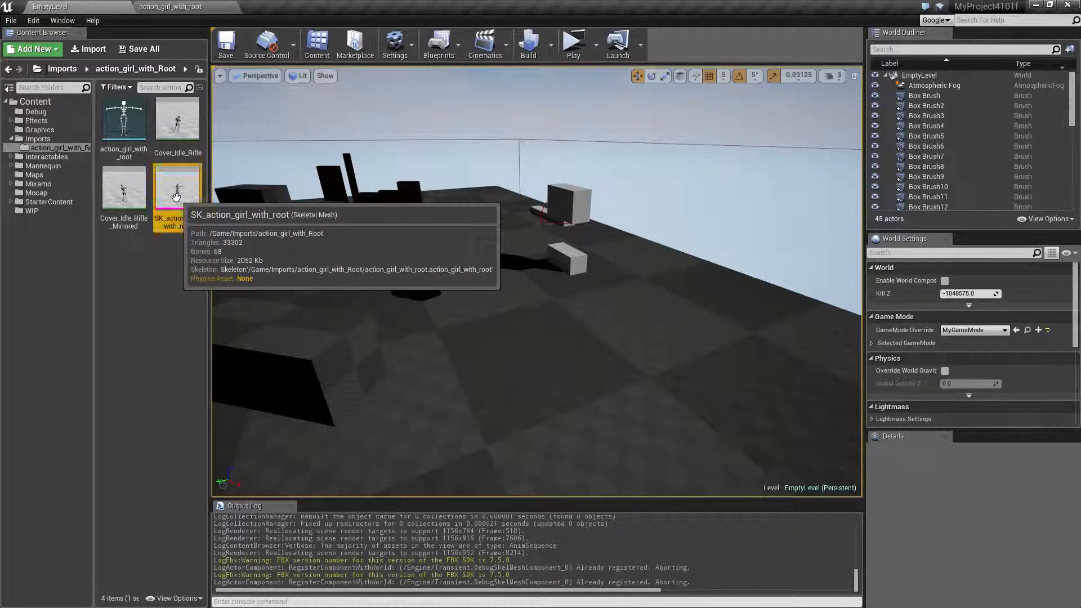
{"action": "left_click", "coordinate": [74, 6]}
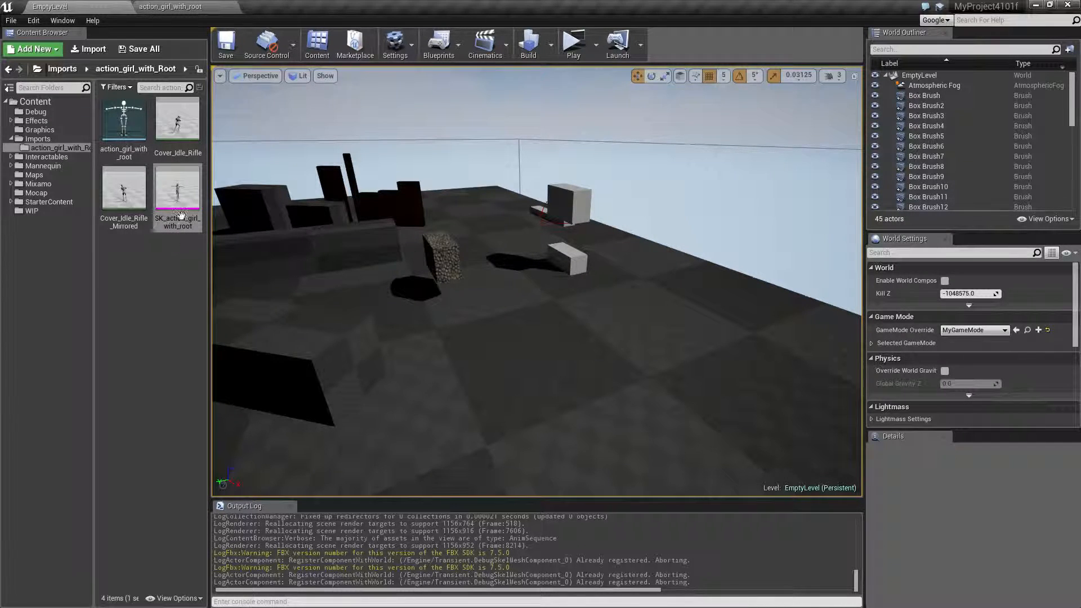
{"action": "mouse_move", "coordinate": [176, 202]}
{"action": "right_click", "coordinate": [176, 196]}
{"action": "mouse_move", "coordinate": [255, 378]}
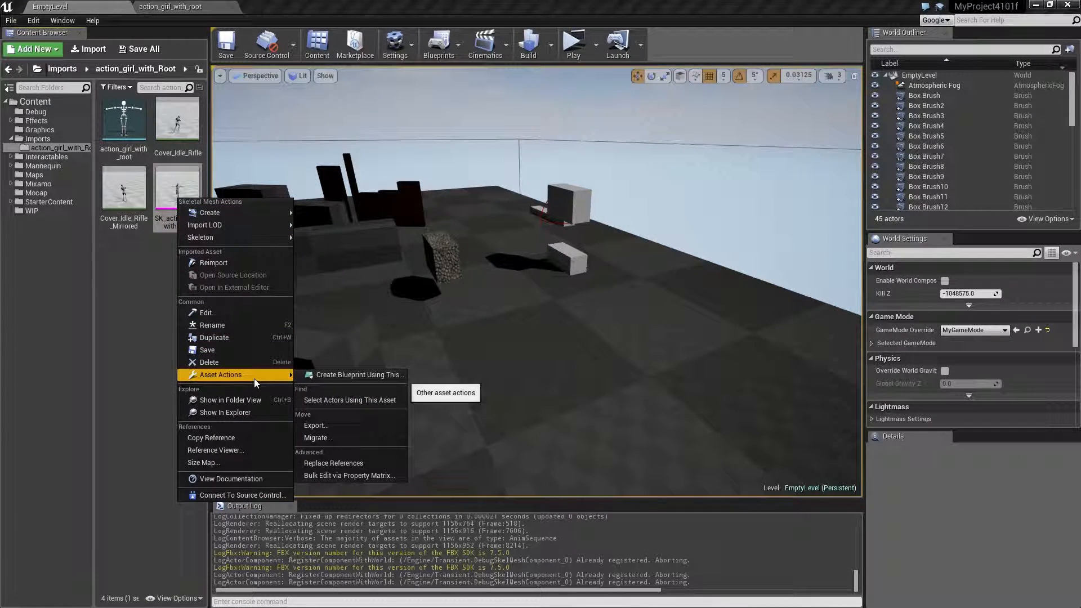
{"action": "left_click", "coordinate": [349, 425]}
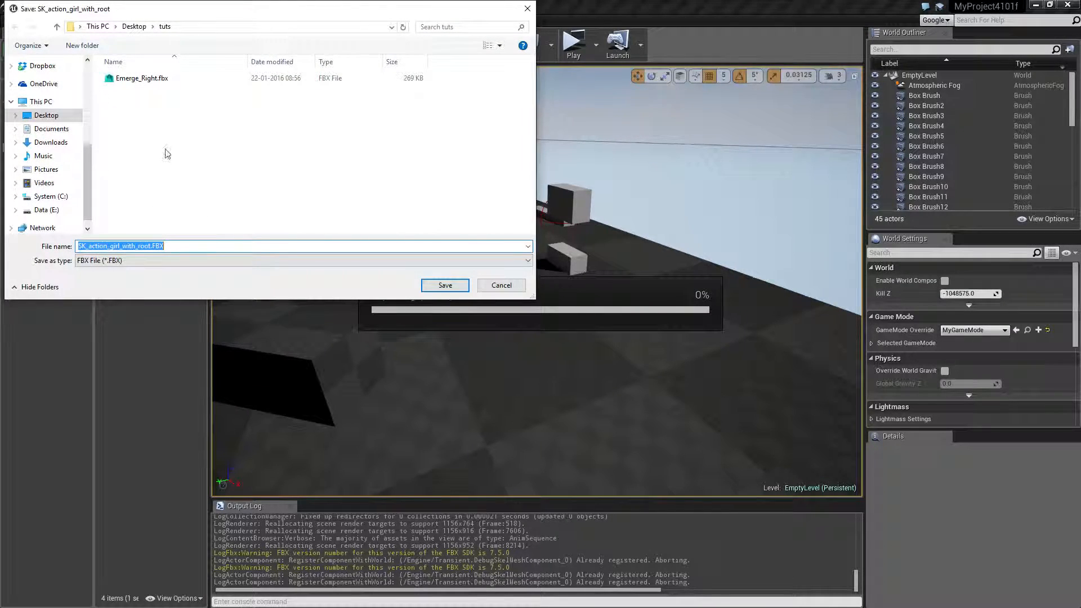
{"action": "left_click", "coordinate": [445, 285]}
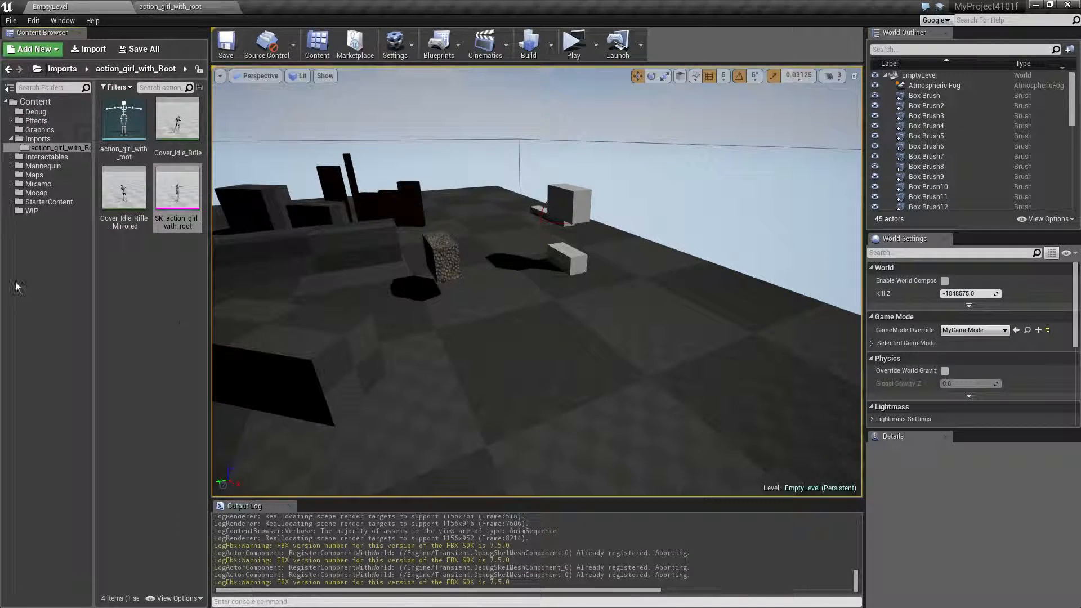
Switch to MotionBuilder and open SK_action_girl_with_root.FBX from the tuts folder
{"action": "left_click", "coordinate": [1037, 8]}
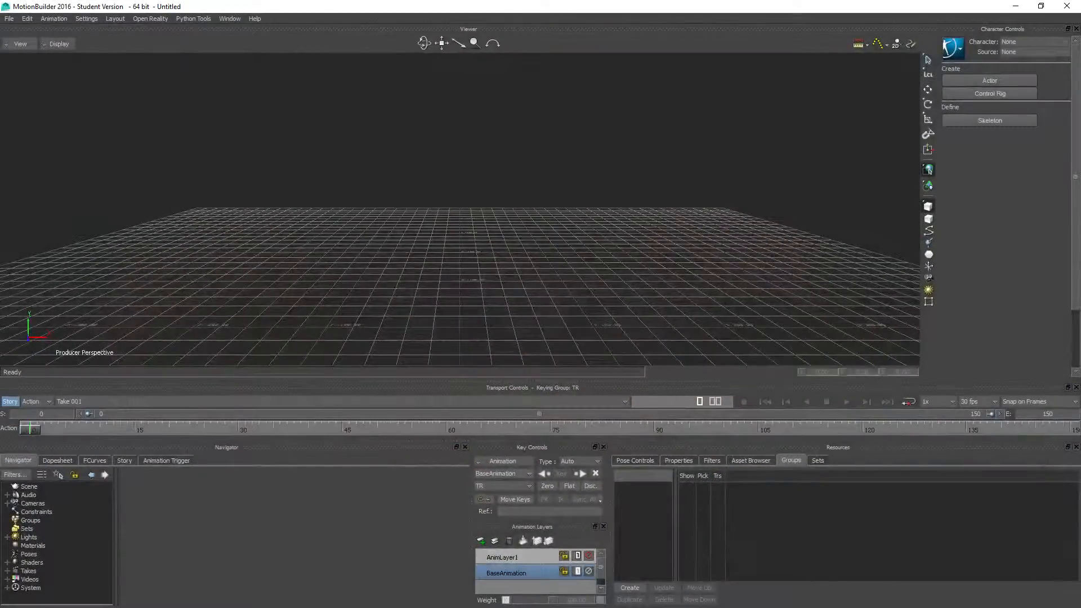
{"action": "left_click", "coordinate": [9, 19]}
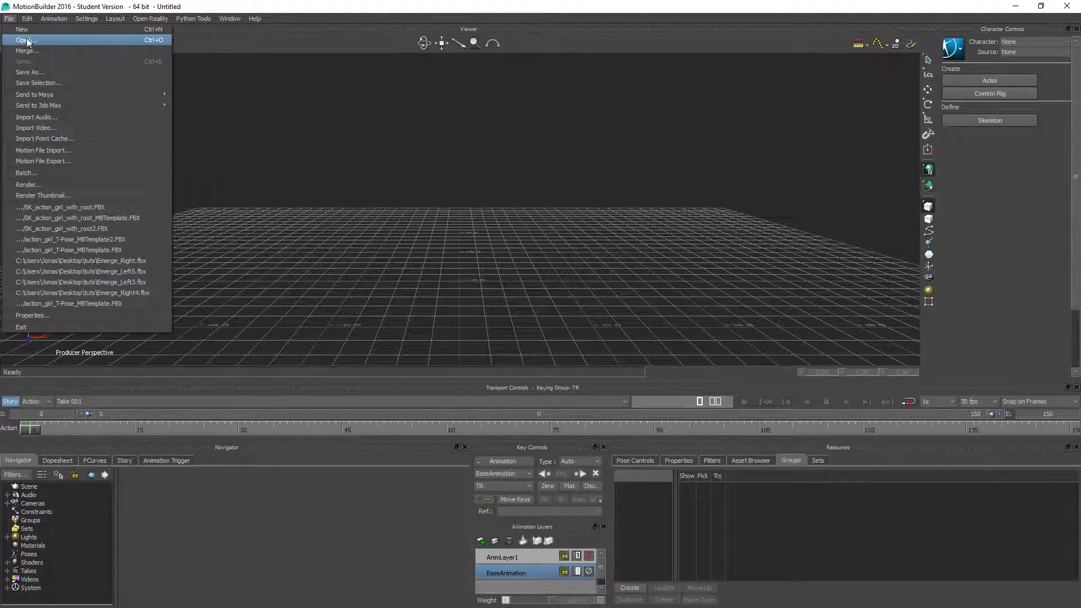
{"action": "left_click", "coordinate": [26, 40]}
{"action": "left_click", "coordinate": [519, 260]}
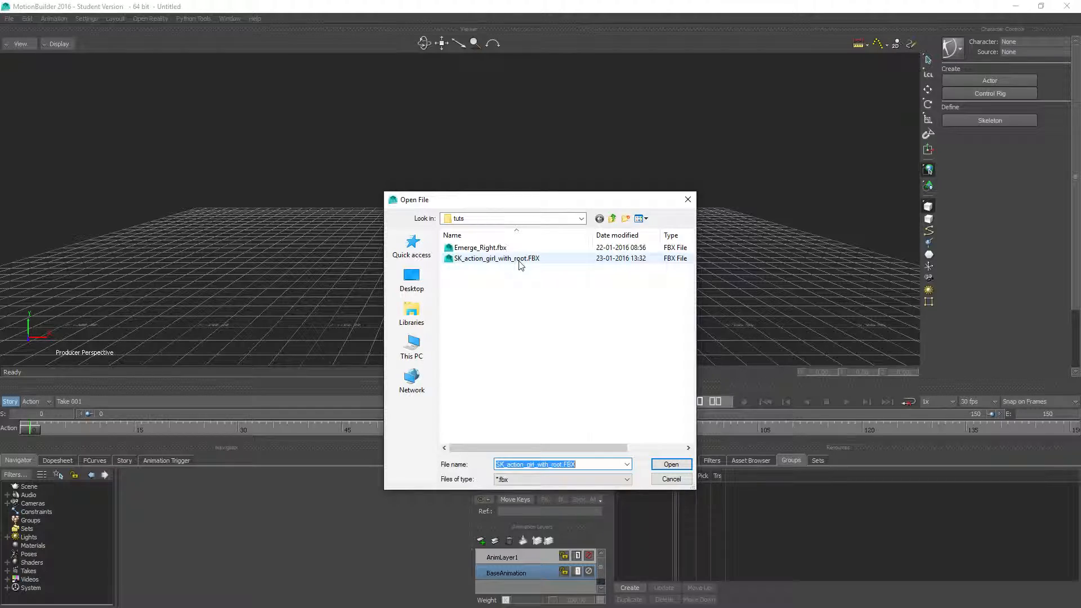
{"action": "left_click", "coordinate": [670, 464]}
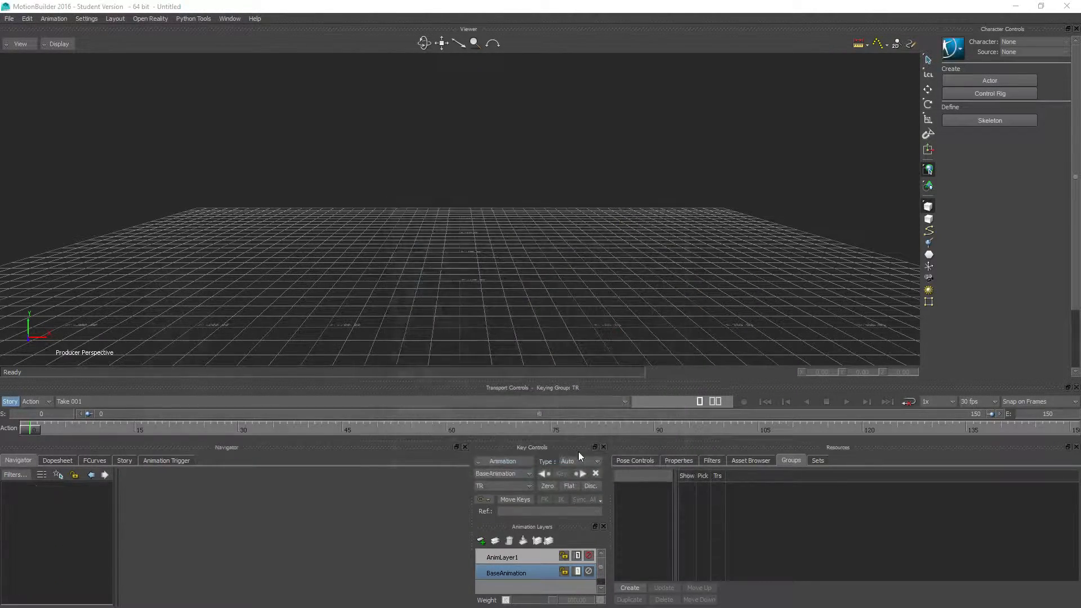
{"action": "left_click", "coordinate": [309, 560]}
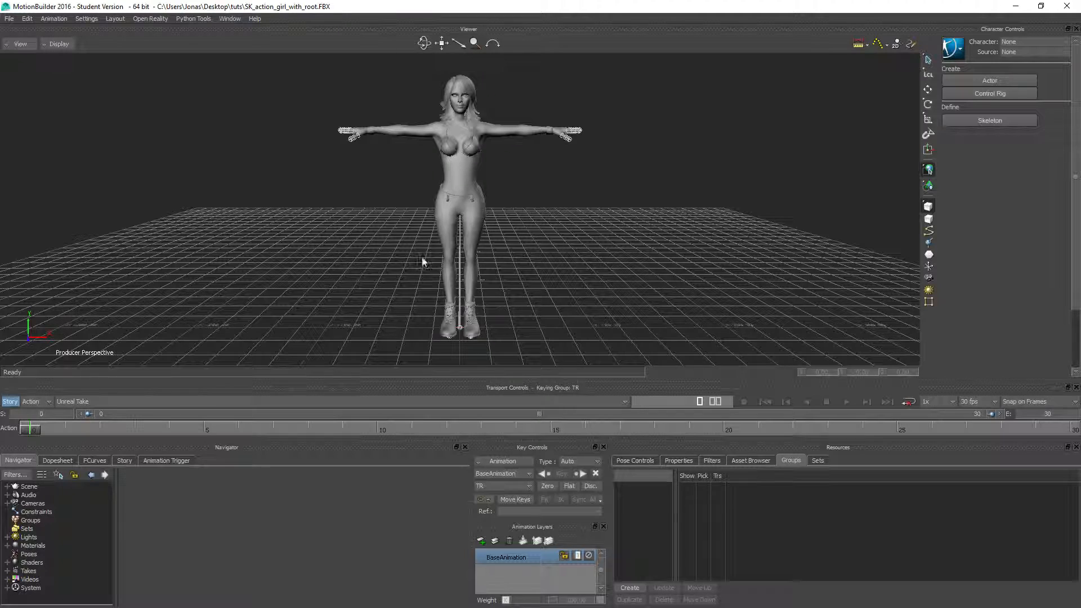
Expand the scene hierarchy under SK_action_girl_with_root and inspect its root and mesh child nodes
{"action": "left_click", "coordinate": [9, 487]}
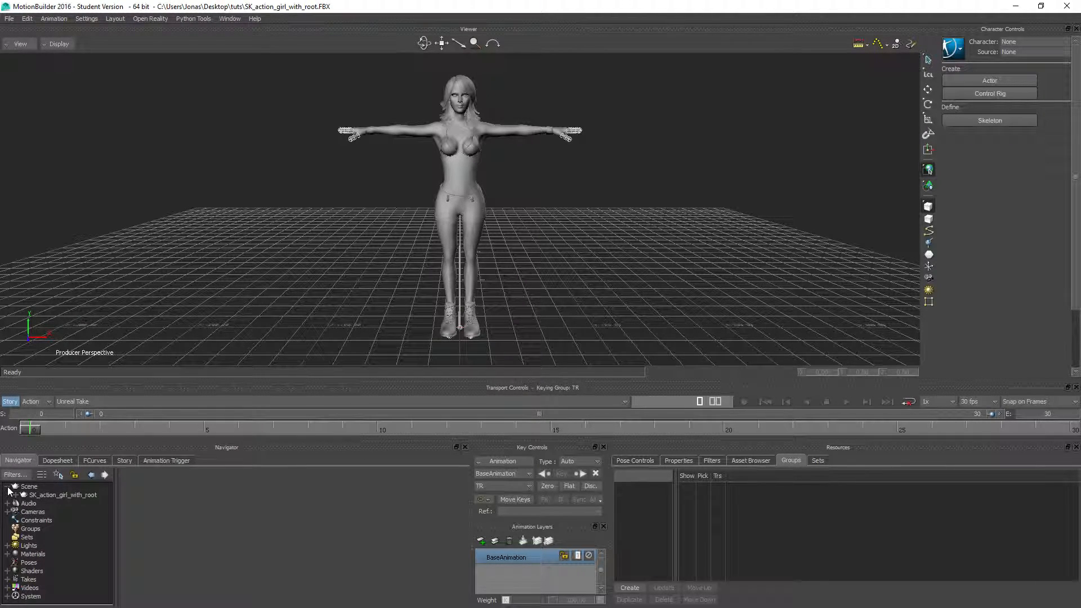
{"action": "left_click", "coordinate": [16, 496]}
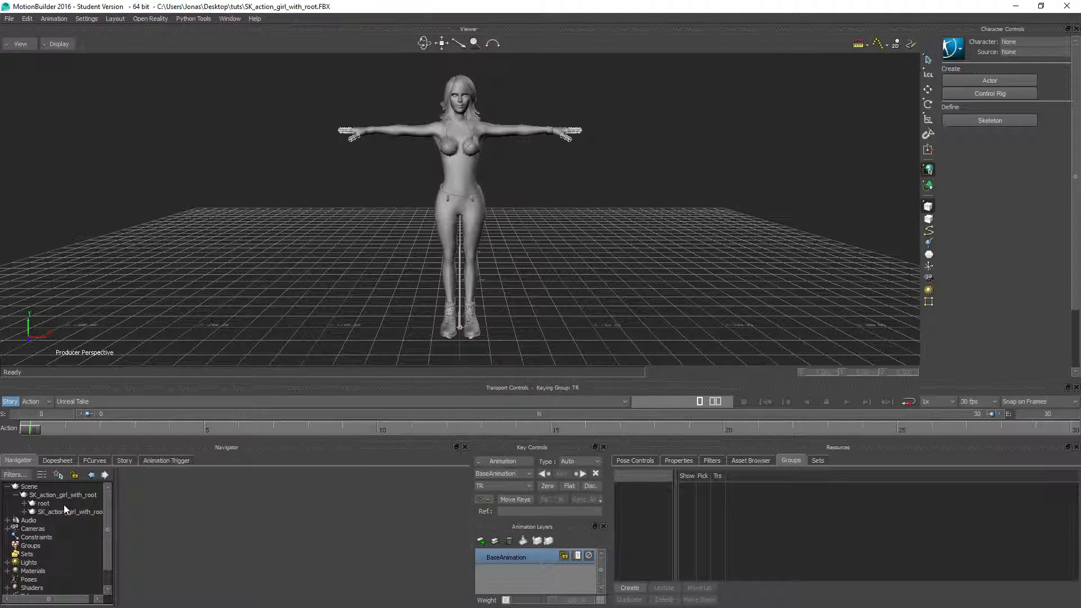
{"action": "left_click", "coordinate": [52, 494]}
{"action": "left_click", "coordinate": [47, 502]}
{"action": "left_click", "coordinate": [52, 511]}
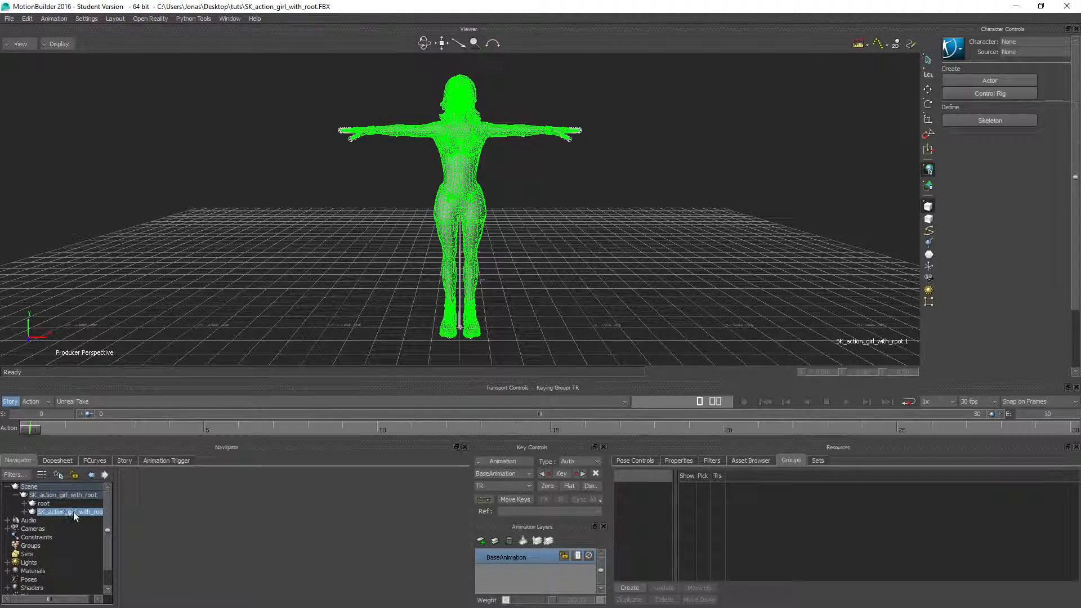
Try to delete the top-level SK_action_girl_with_root node from the scene and undo the deletion
{"action": "left_click", "coordinate": [59, 495]}
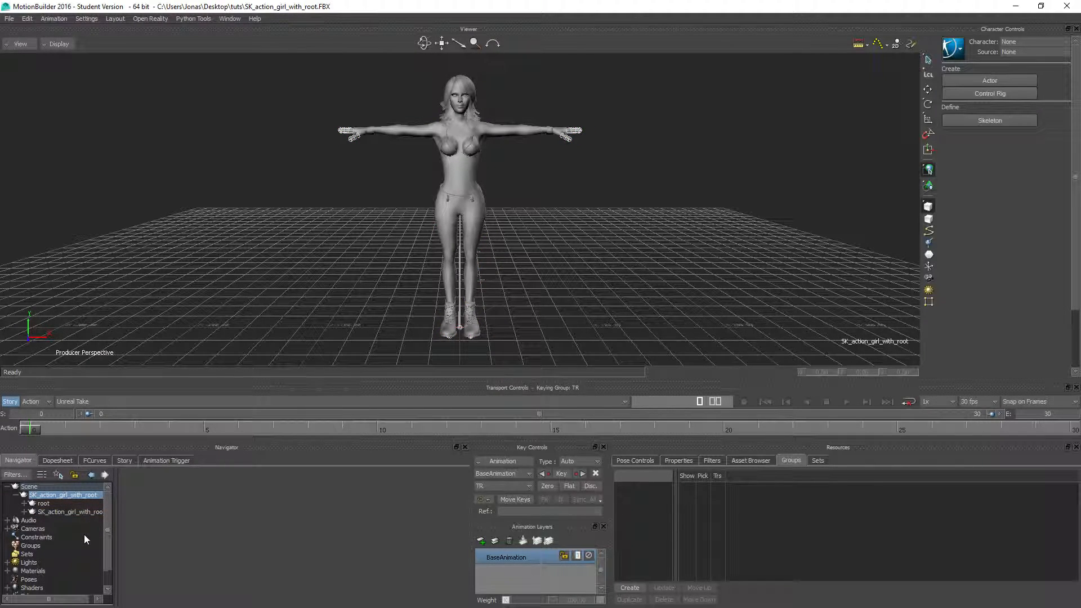
{"action": "right_click", "coordinate": [52, 495]}
{"action": "left_click", "coordinate": [83, 429]}
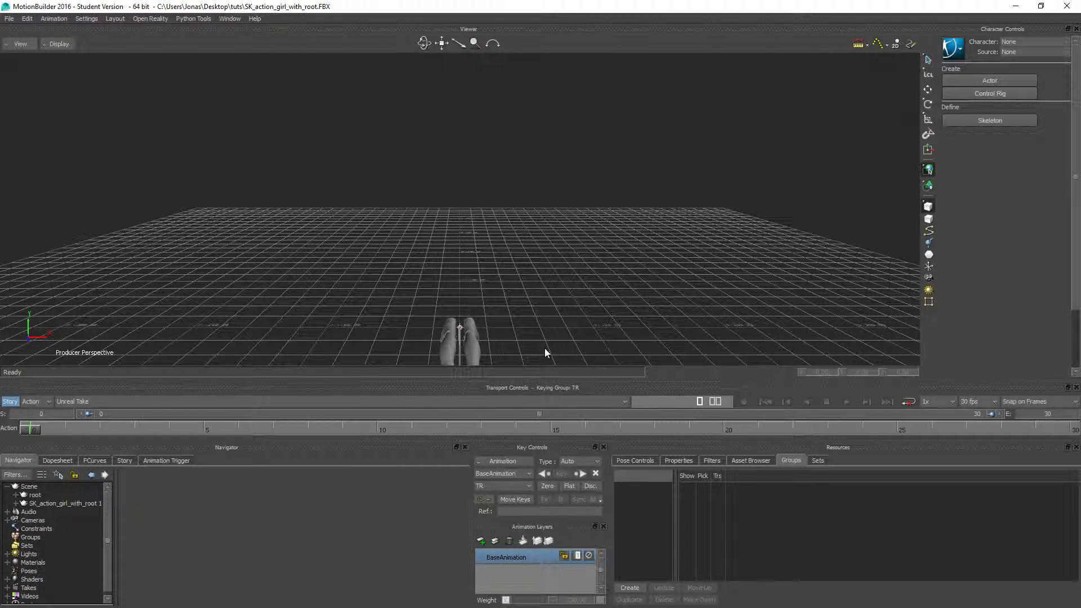
{"action": "key", "text": "ctrl+z"}
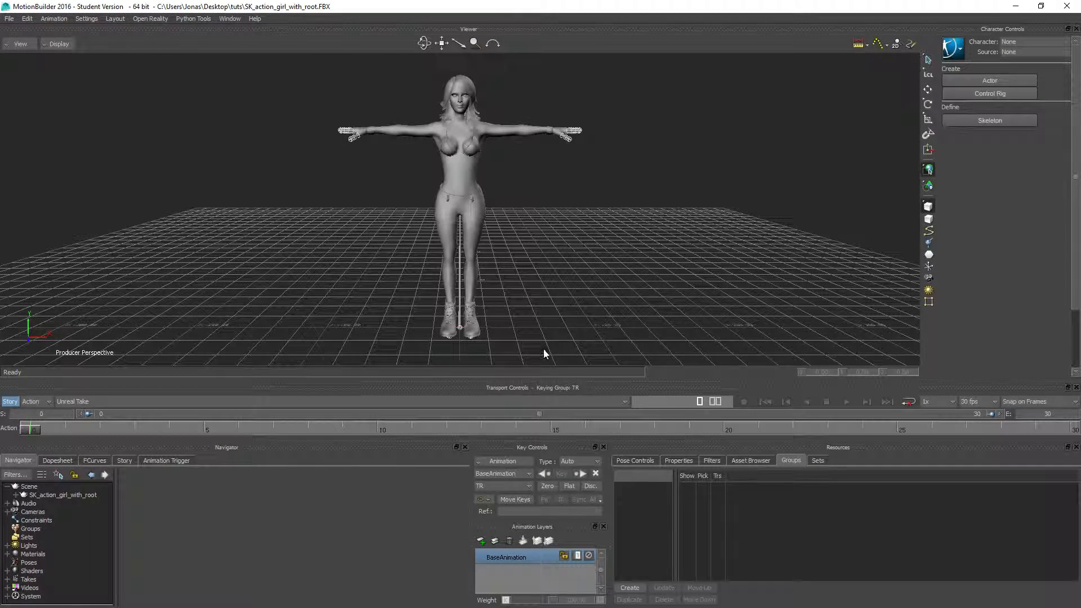
Unparent the root bone from the SK_action_girl_with_root node
{"action": "left_click", "coordinate": [15, 495]}
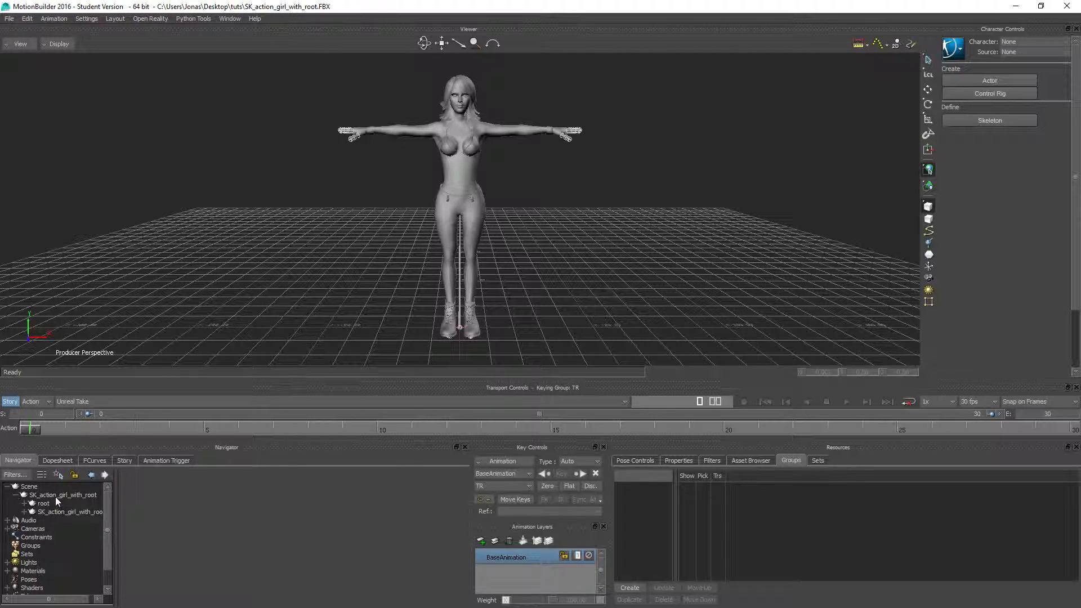
{"action": "left_click", "coordinate": [42, 505]}
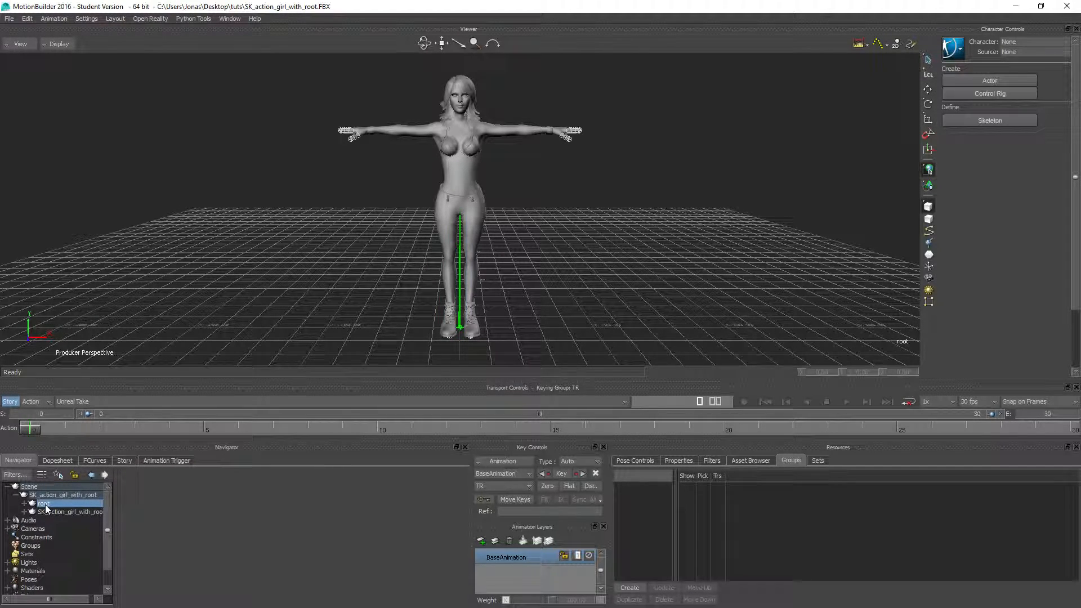
{"action": "right_click", "coordinate": [45, 506]}
{"action": "mouse_move", "coordinate": [85, 383]}
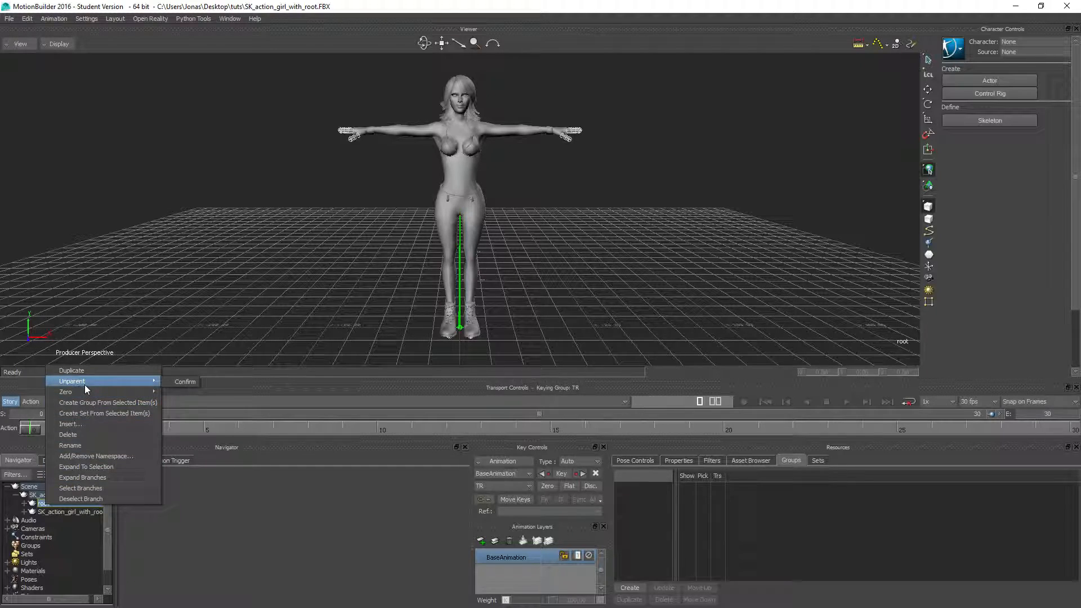
{"action": "left_click", "coordinate": [185, 383]}
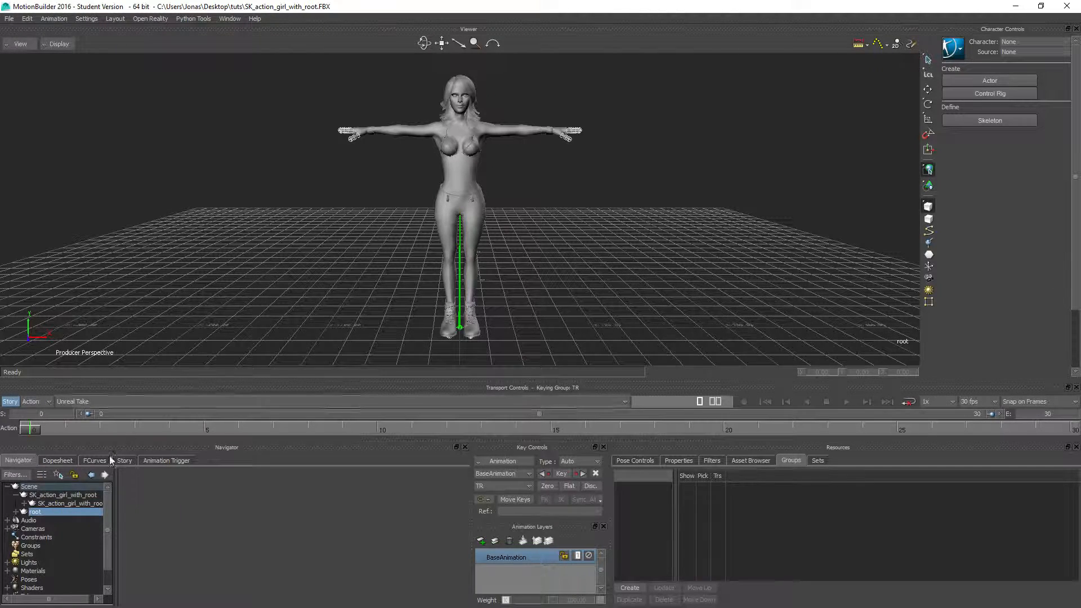
Unparent the SK_action_girl_with_root 1 mesh from its parent node and clear the selection
{"action": "left_click", "coordinate": [54, 503]}
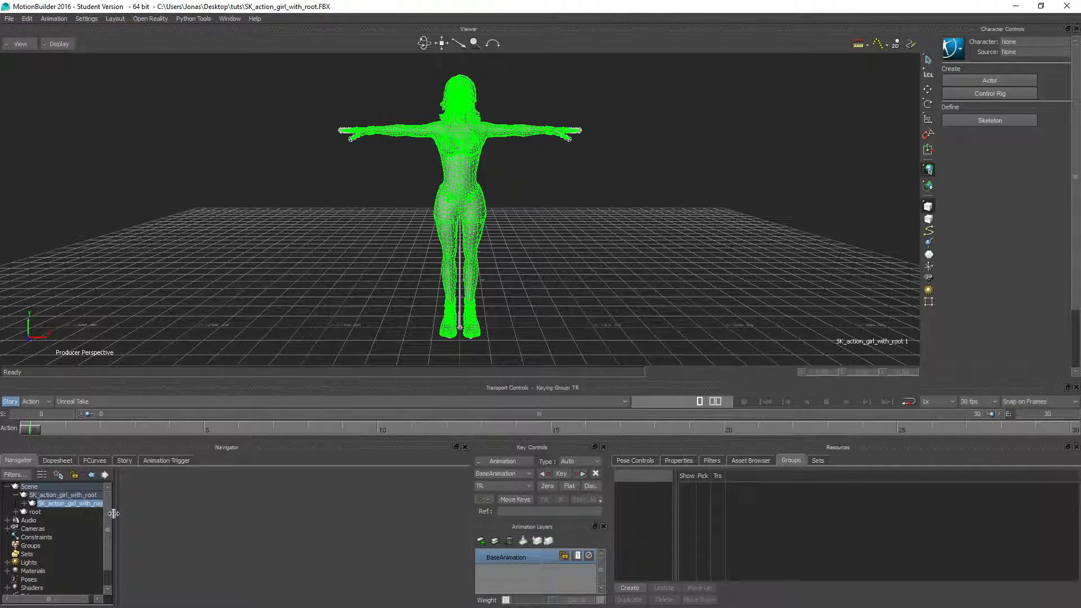
{"action": "left_click_drag", "start_coordinate": [114, 515], "coordinate": [141, 518]}
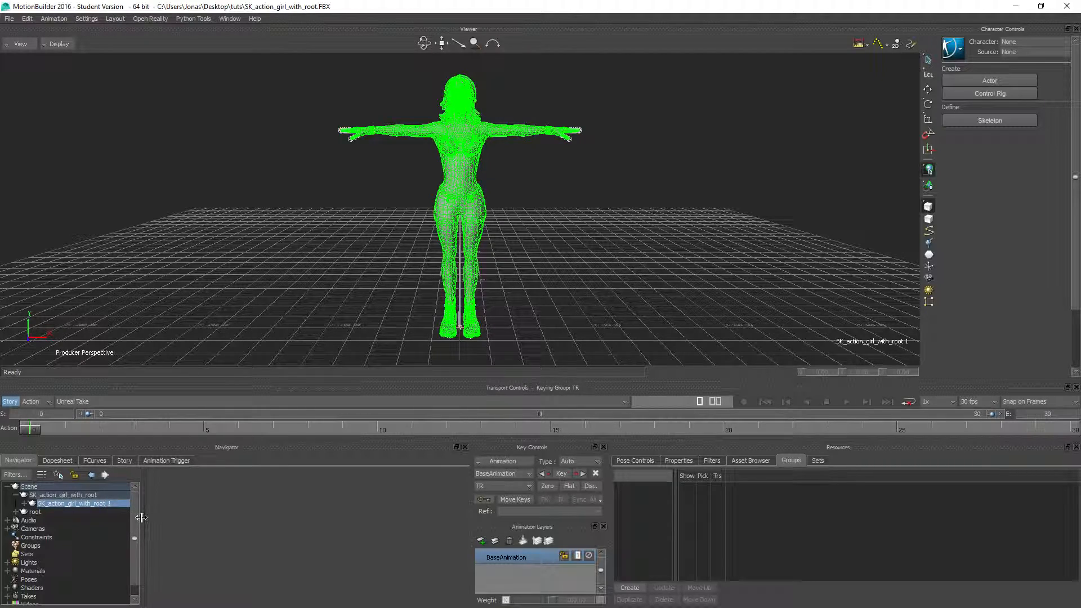
{"action": "right_click", "coordinate": [56, 501]}
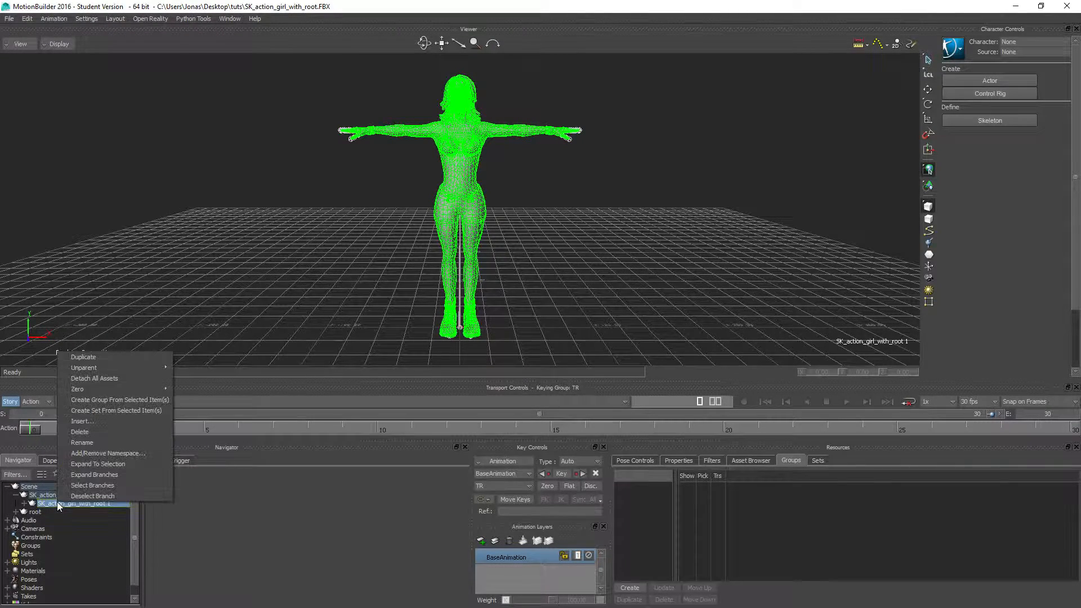
{"action": "mouse_move", "coordinate": [125, 370]}
{"action": "left_click", "coordinate": [197, 368]}
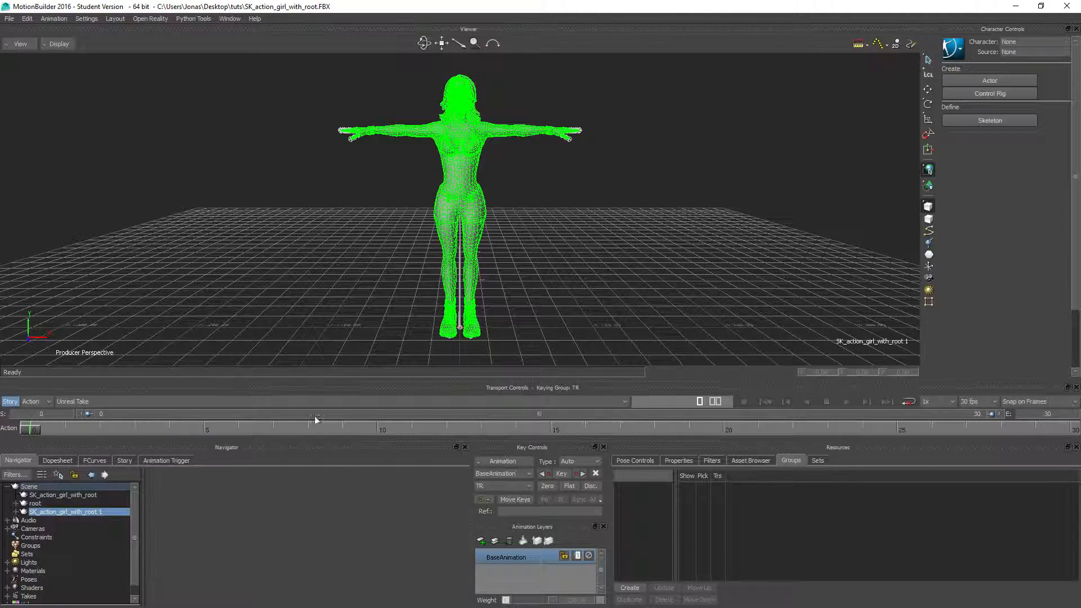
{"action": "left_click", "coordinate": [354, 233]}
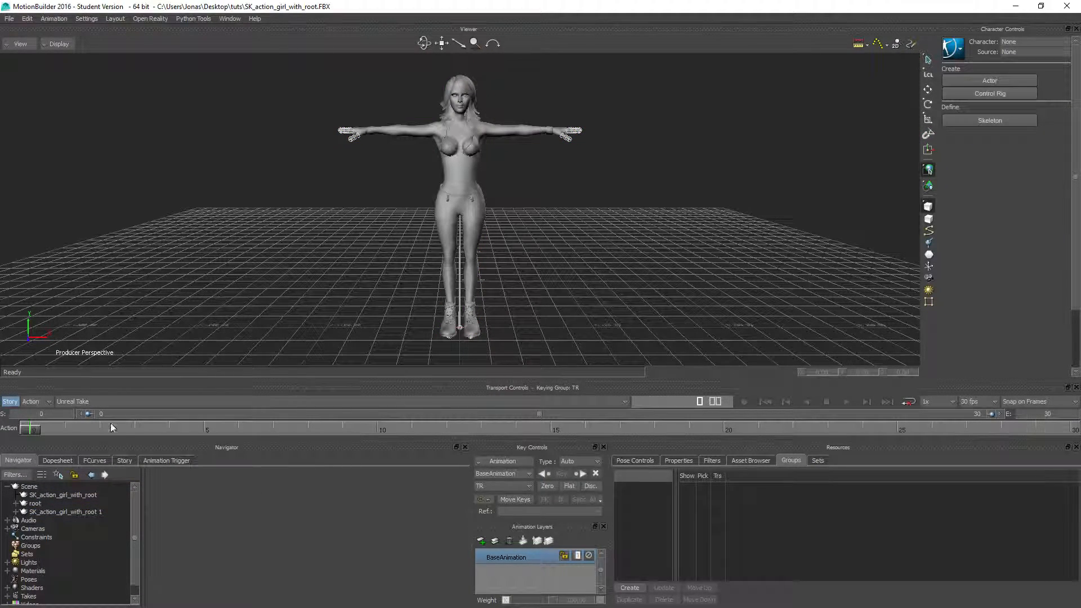
Delete the empty SK_action_girl_with_root parent node from the scene
{"action": "left_click", "coordinate": [50, 496]}
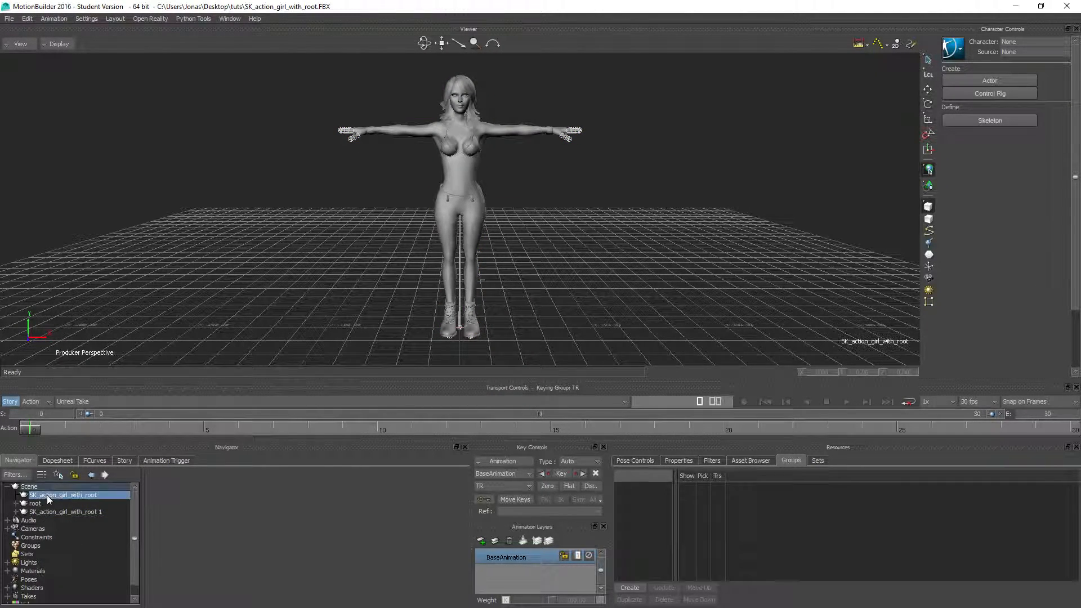
{"action": "right_click", "coordinate": [62, 498]}
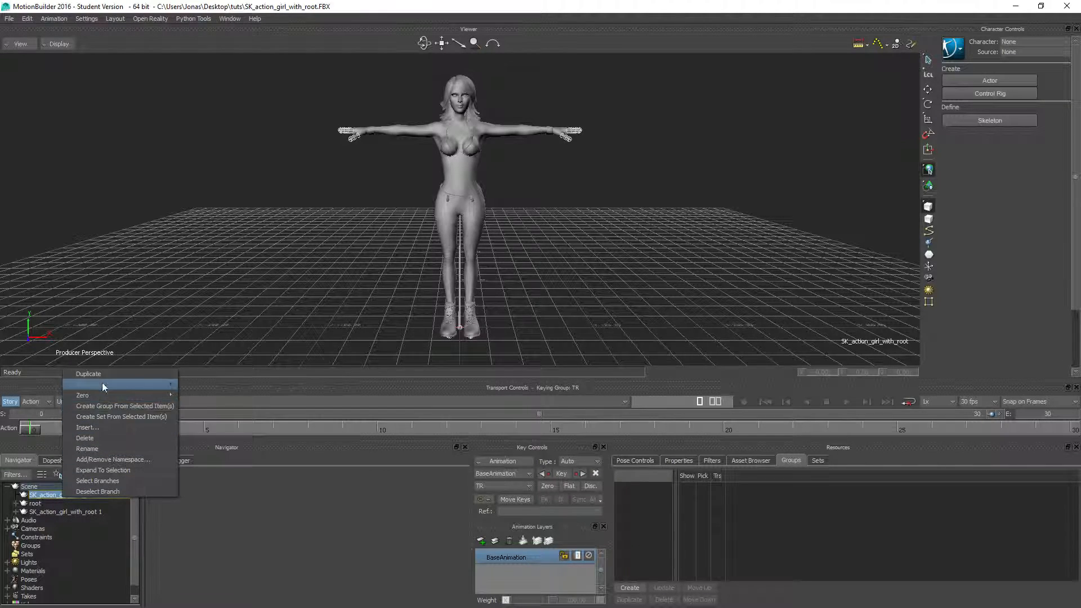
{"action": "left_click", "coordinate": [94, 439]}
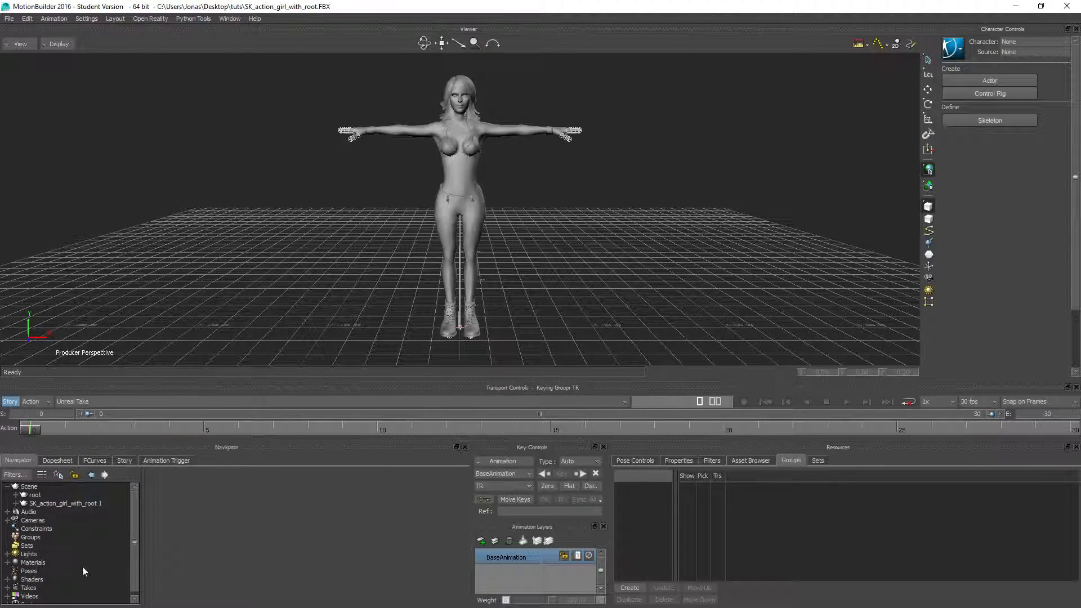
Delete Fbx Default Material 0 through 5 from the SK_action_girl_with_root 1 mesh
{"action": "left_click", "coordinate": [47, 503]}
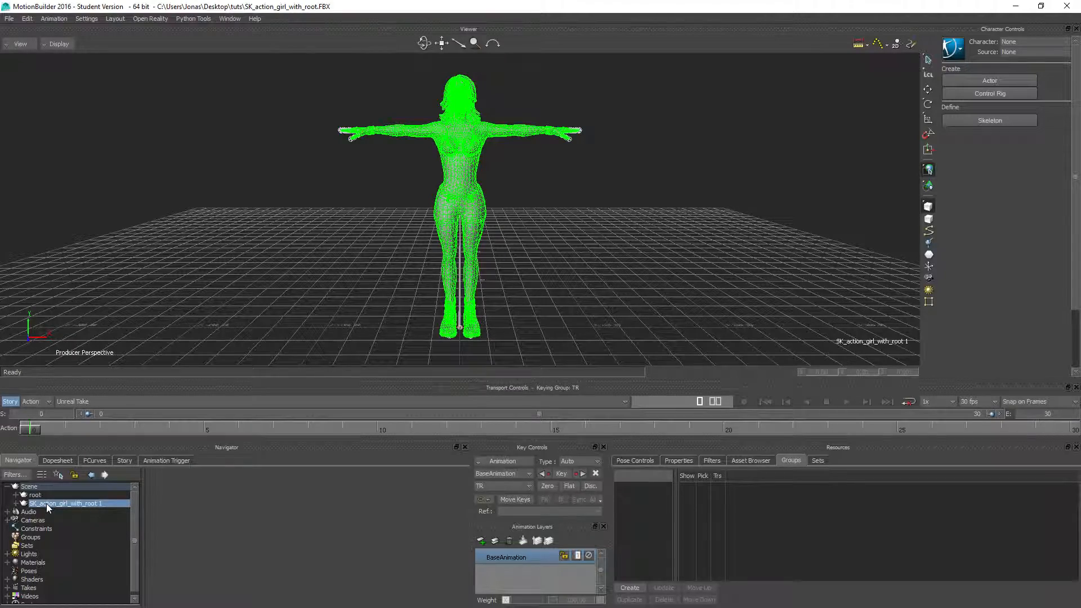
{"action": "double_click", "coordinate": [46, 503]}
{"action": "right_click", "coordinate": [46, 502]}
{"action": "left_click", "coordinate": [44, 511]}
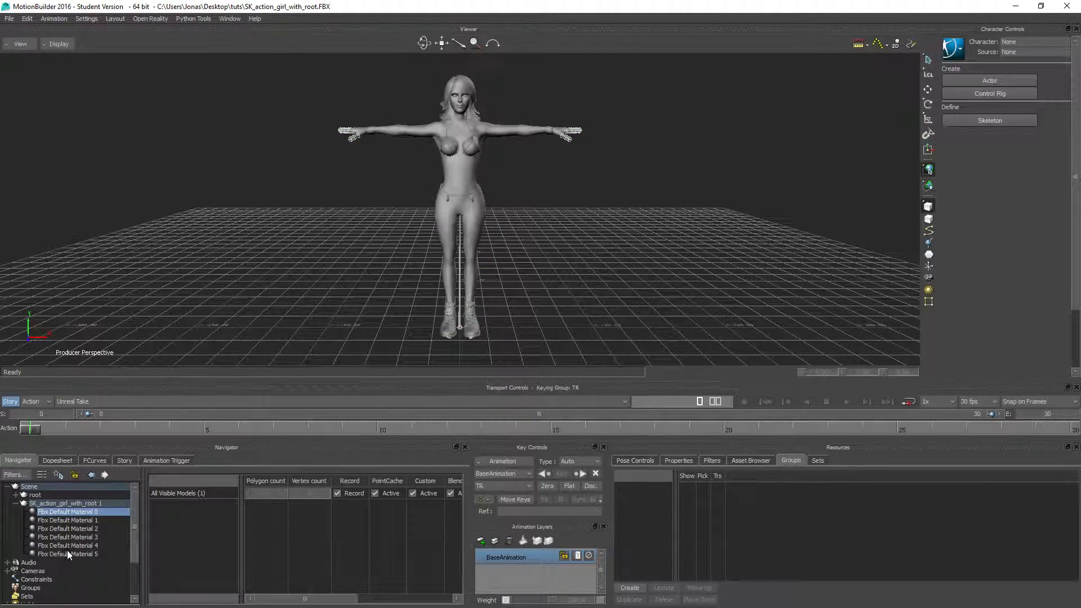
{"action": "left_click", "coordinate": [67, 554], "text": "shift"}
{"action": "right_click", "coordinate": [55, 513]}
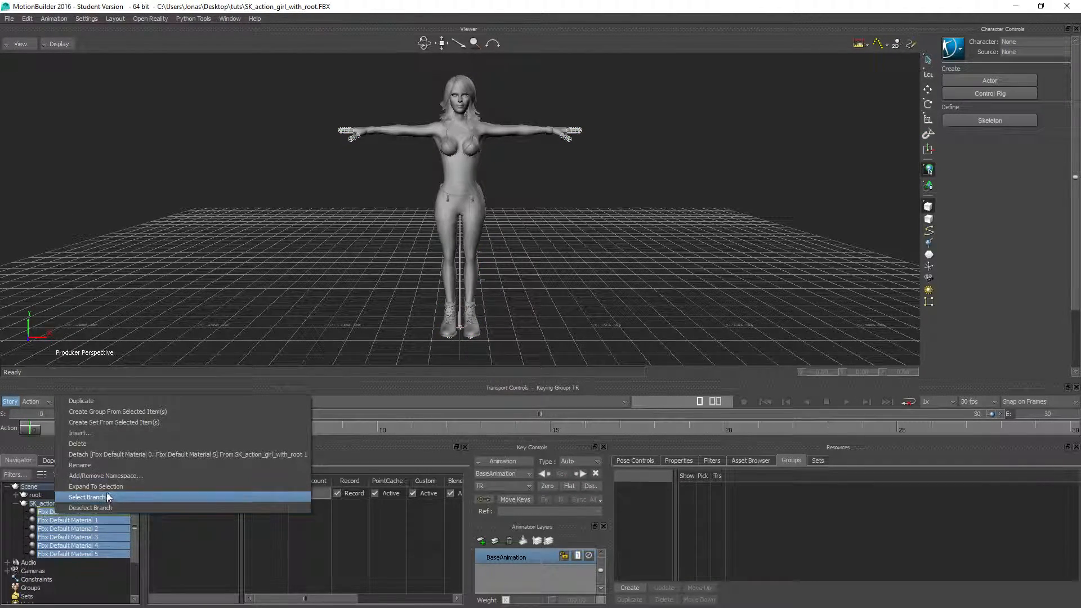
{"action": "left_click", "coordinate": [94, 444]}
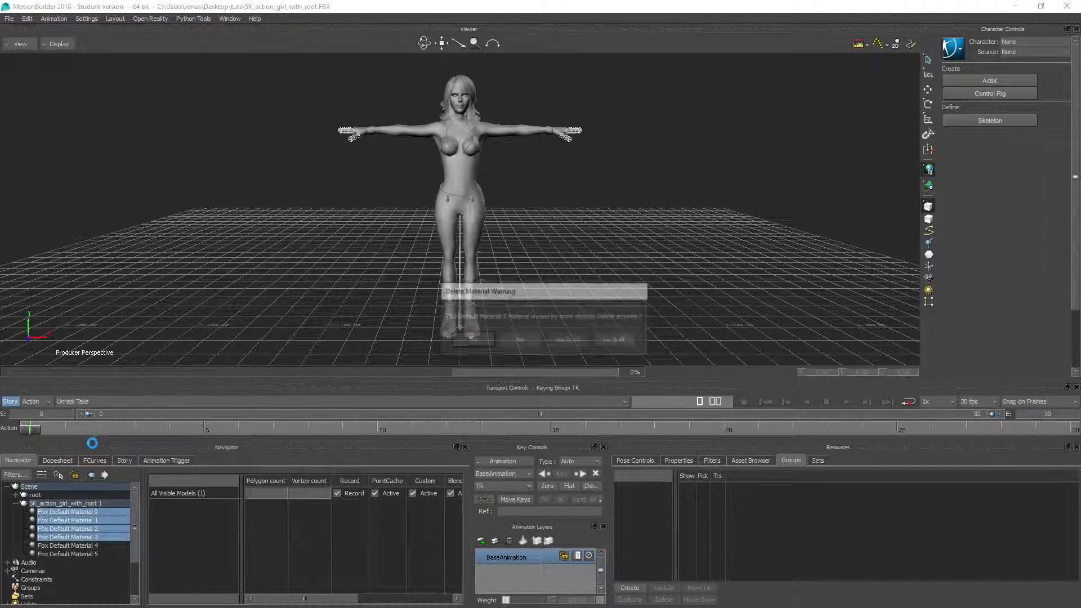
{"action": "left_click", "coordinate": [567, 340]}
Rename the SK_action_girl_with_root 1 mesh as ActionGirl Skin
{"action": "left_click", "coordinate": [71, 502]}
{"action": "right_click", "coordinate": [70, 502]}
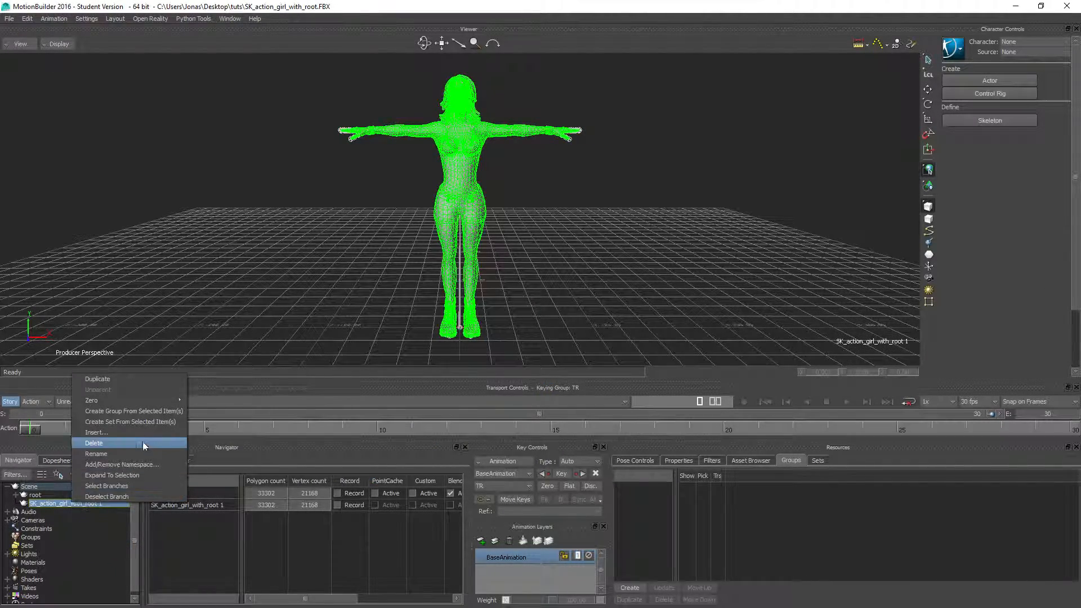
{"action": "left_click", "coordinate": [135, 448]}
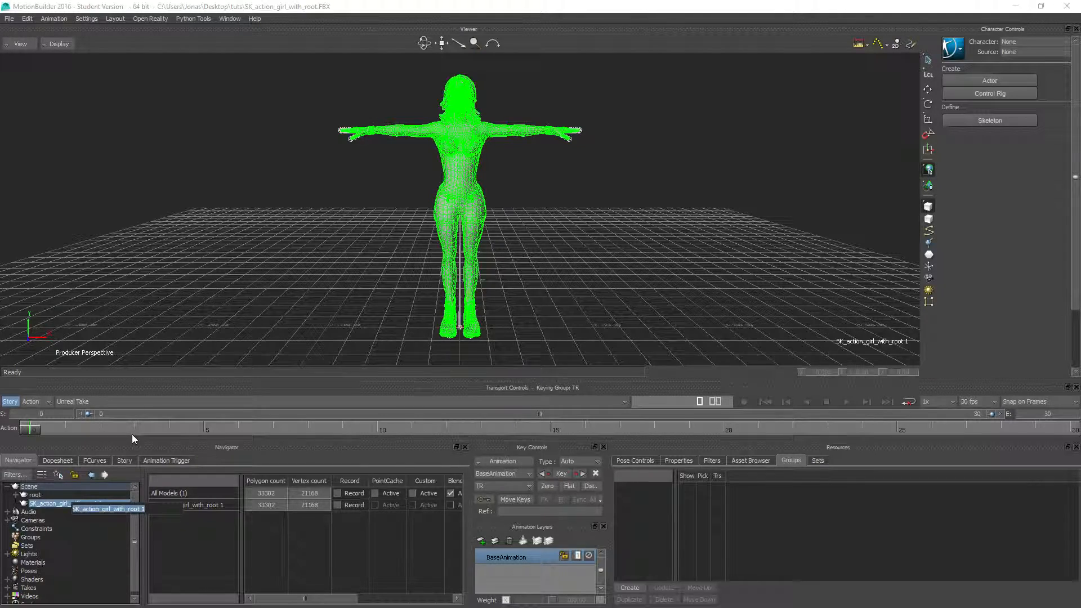
{"action": "type", "text": "Action0irl Skin"}
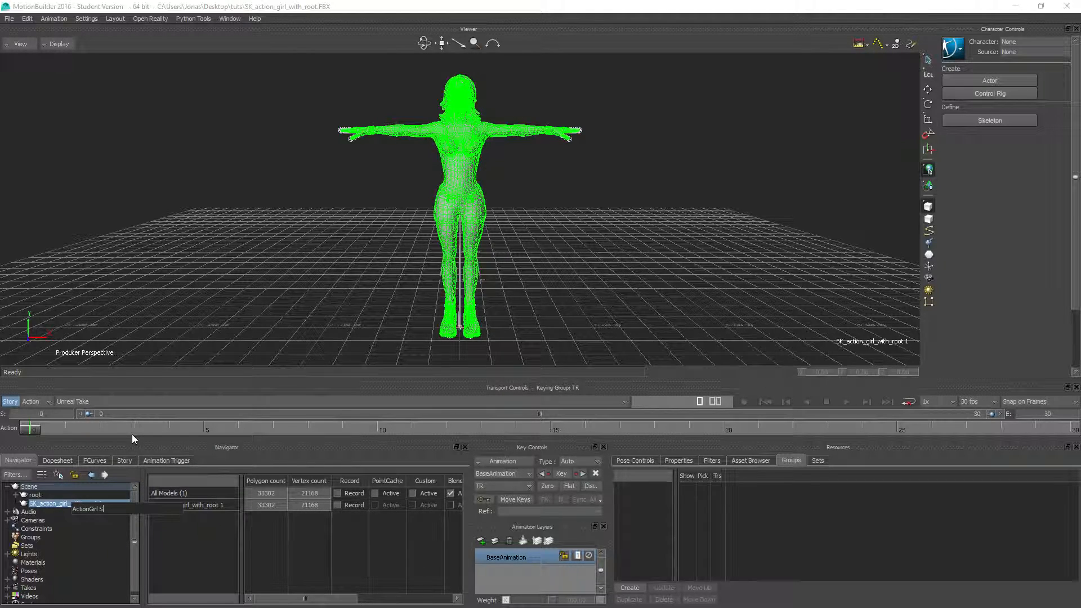
{"action": "key", "text": "Return"}
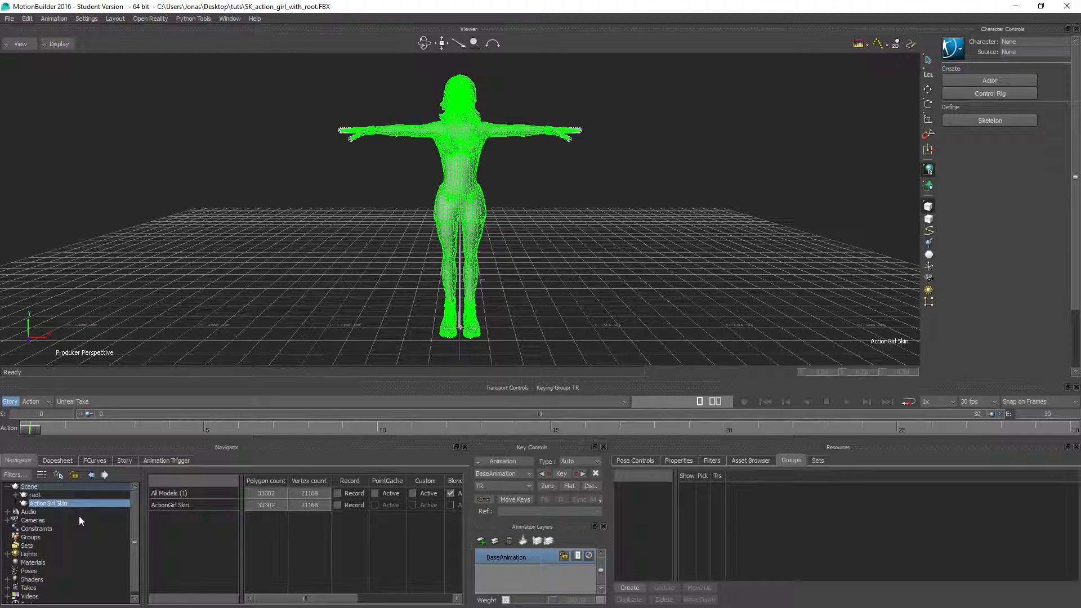
{"action": "left_click", "coordinate": [34, 496]}
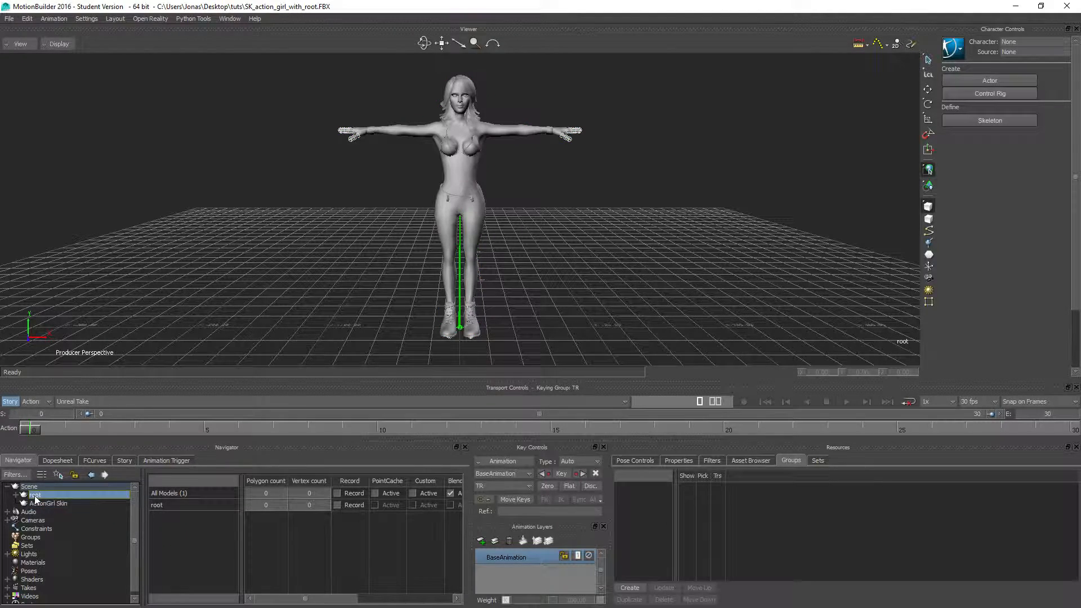
{"action": "right_click", "coordinate": [35, 495]}
{"action": "left_click", "coordinate": [79, 438]}
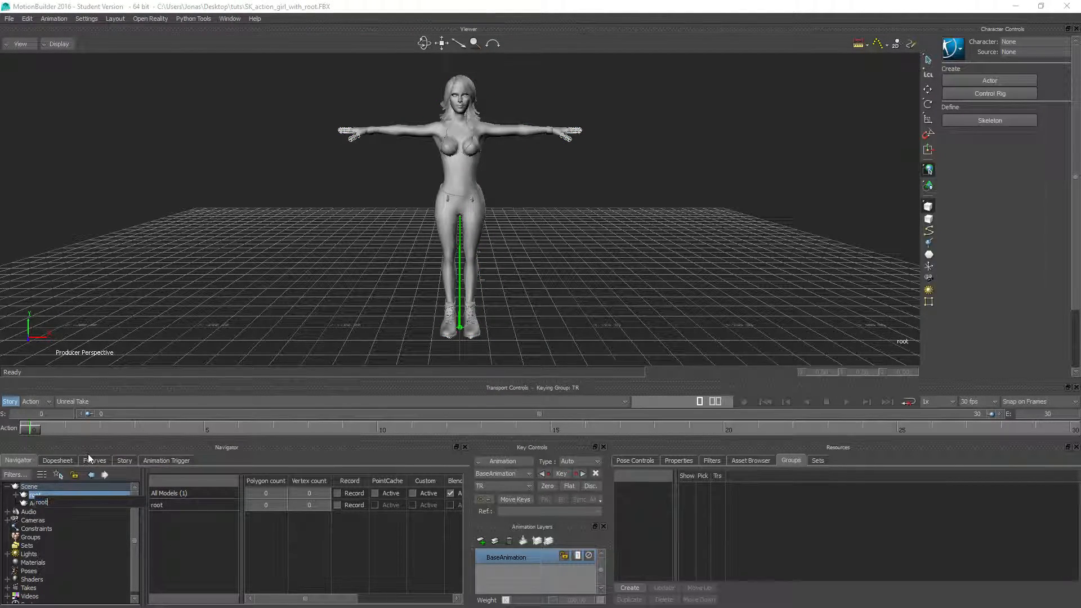
{"action": "left_click", "coordinate": [184, 175]}
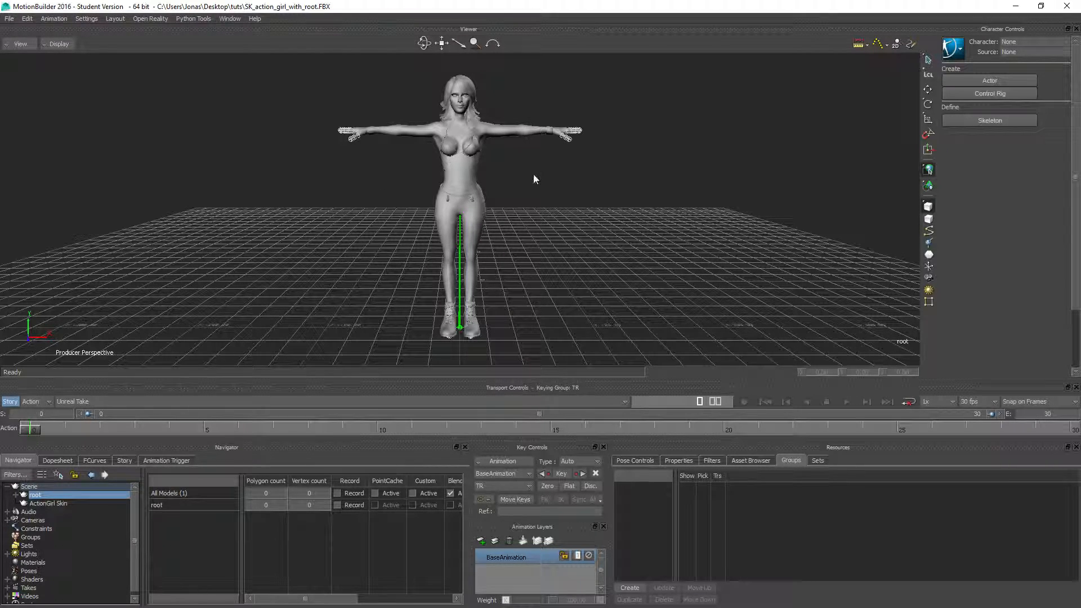
Create a group from the ActionGirl Skin mesh
{"action": "left_click", "coordinate": [45, 503]}
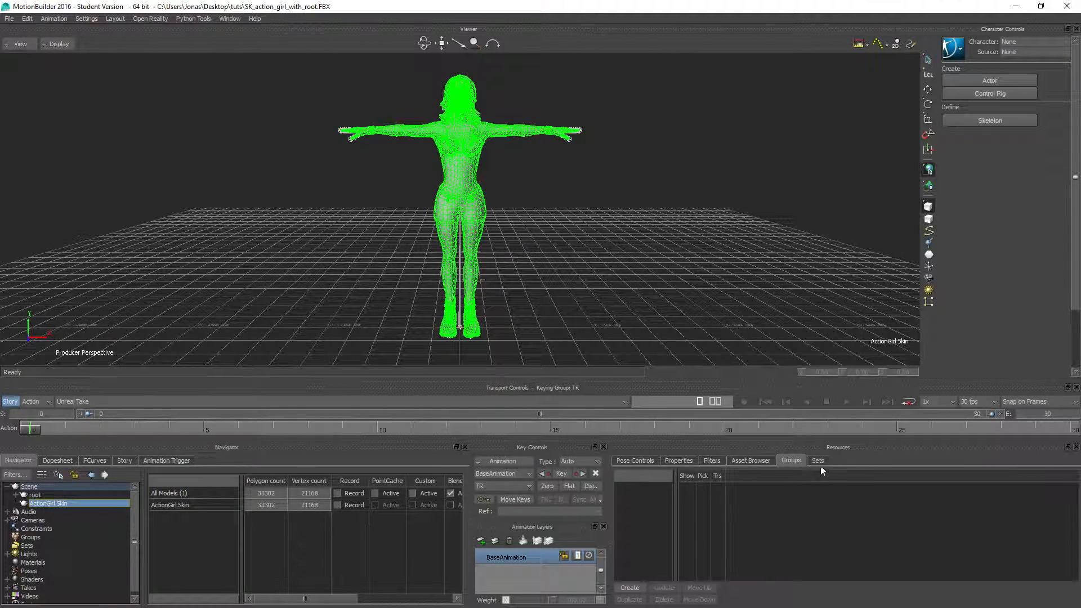
{"action": "right_click", "coordinate": [458, 172]}
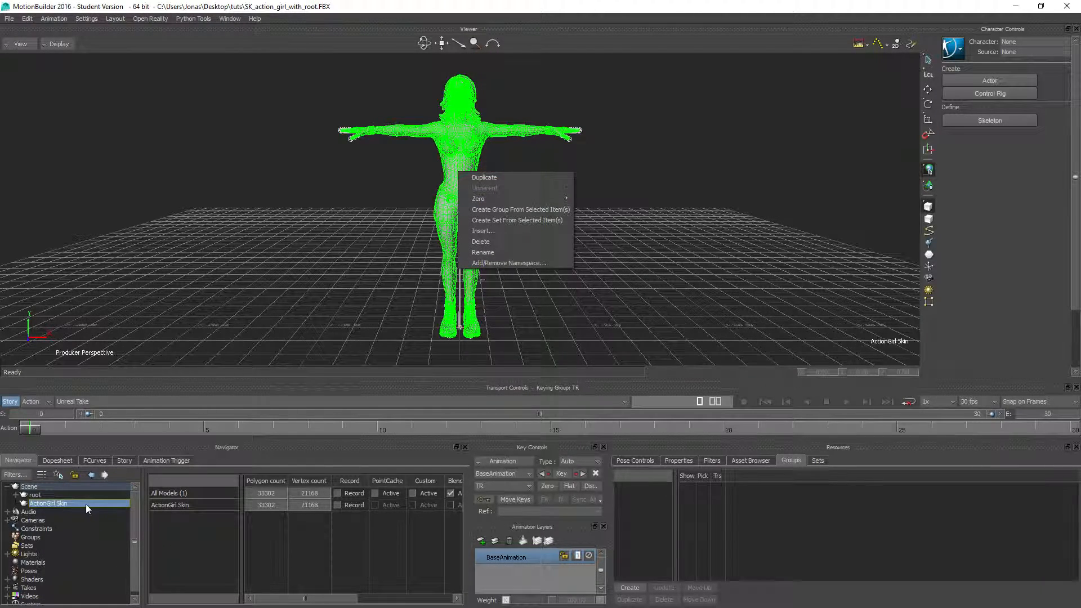
{"action": "left_click", "coordinate": [505, 210]}
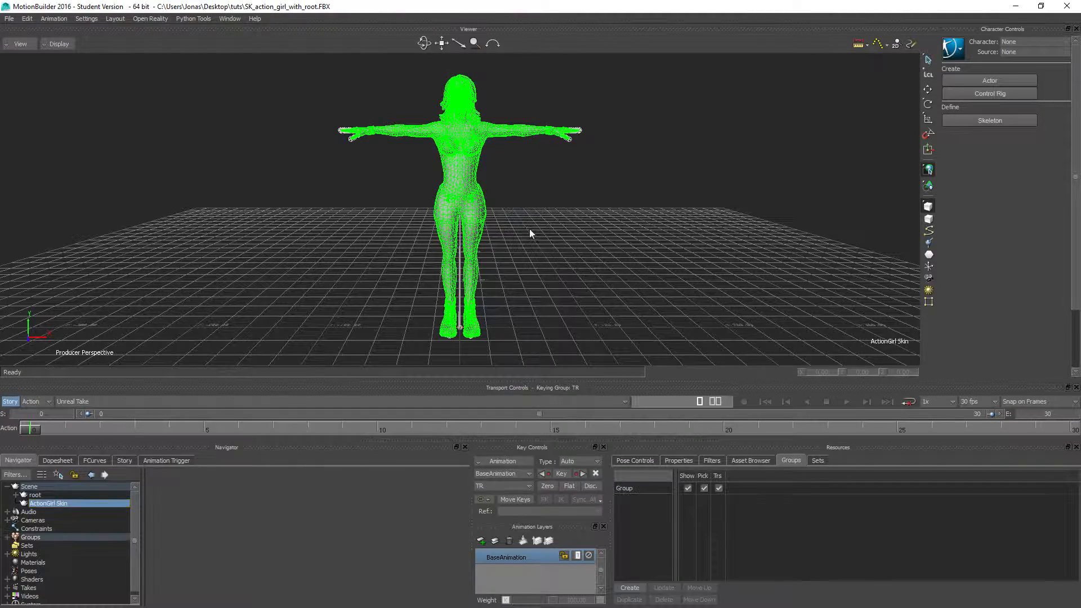
Rename the new group as ActionGirl Mesh and hide its contents in the viewer
{"action": "double_click", "coordinate": [621, 487]}
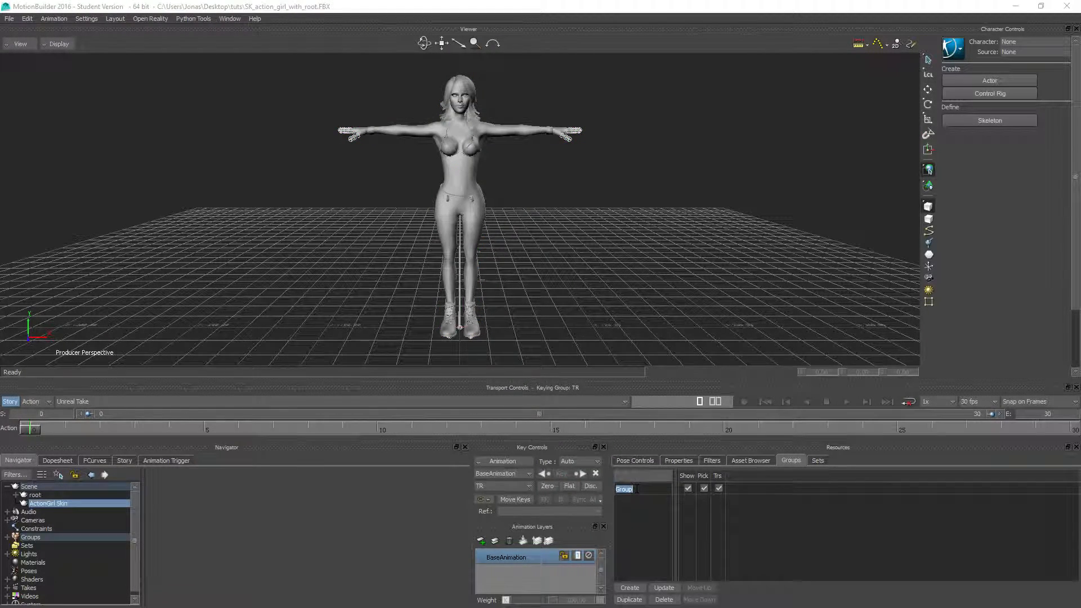
{"action": "right_click", "coordinate": [637, 489]}
{"action": "left_click", "coordinate": [636, 488]}
{"action": "left_click_drag", "start_coordinate": [637, 488], "coordinate": [547, 475]}
{"action": "key", "text": "Home"}
{"action": "type", "text": "ActionGirl Mesh"}
{"action": "key", "text": "shift+End"}
{"action": "key", "text": "Delete"}
{"action": "key", "text": "Return"}
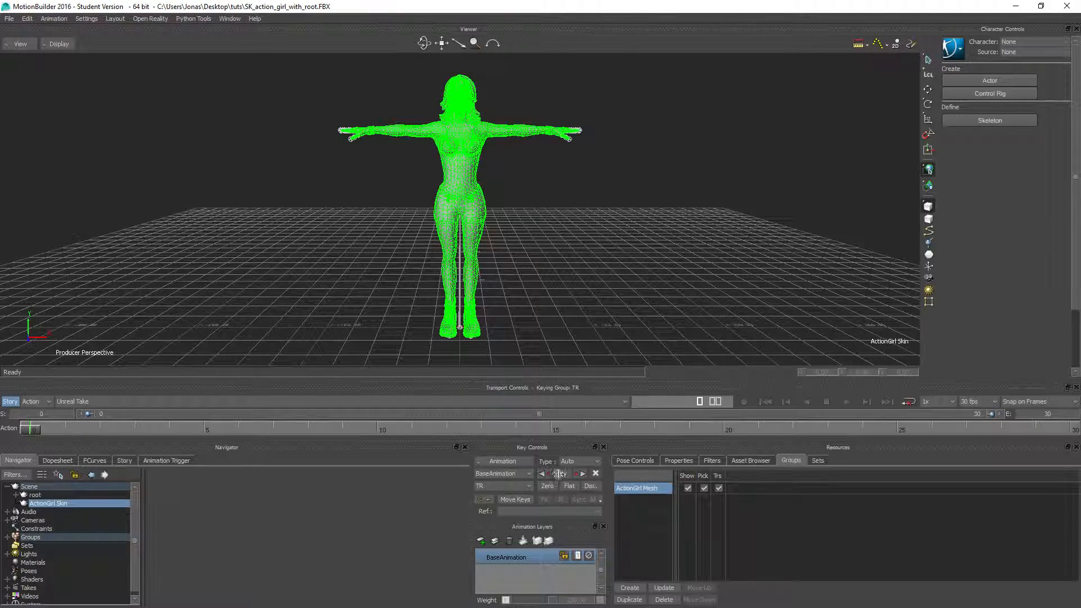
{"action": "left_click", "coordinate": [689, 488]}
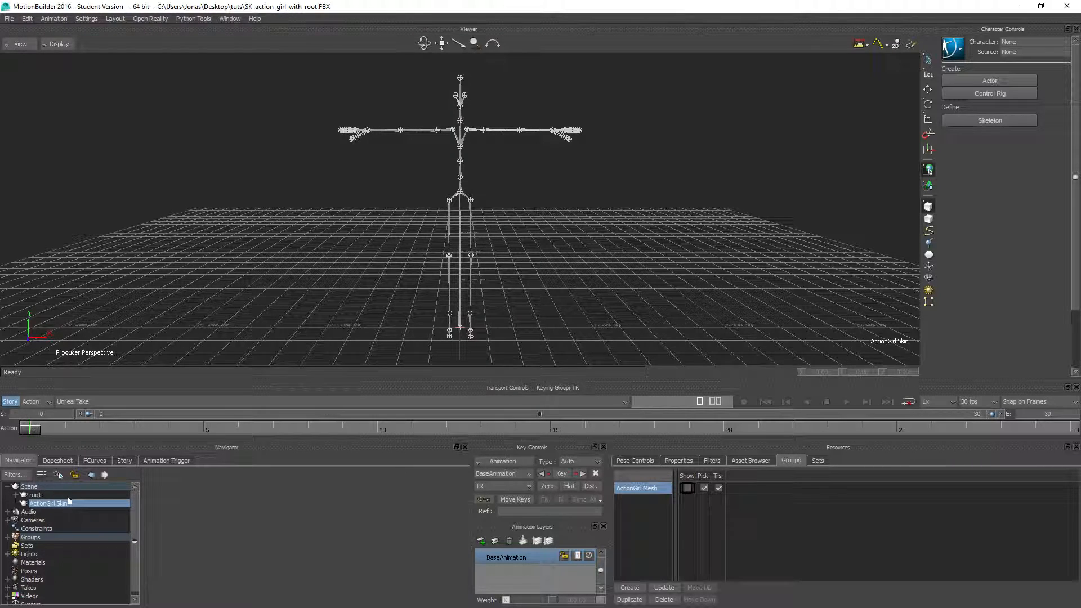
Start a new character skeleton definition with the root bone selected and show the full-body mapping view
{"action": "left_click", "coordinate": [35, 495]}
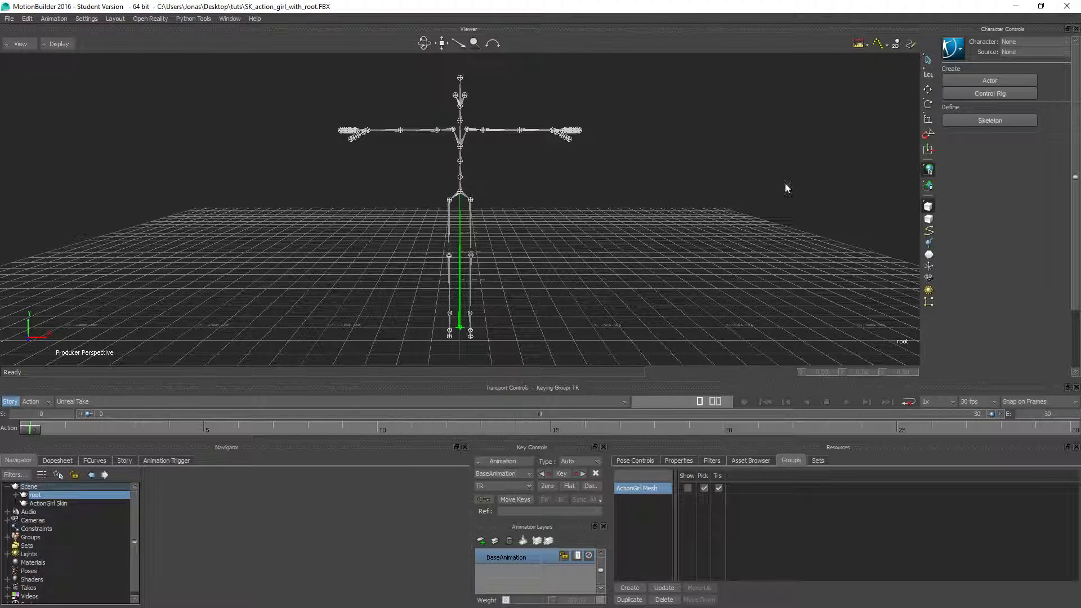
{"action": "left_click", "coordinate": [1001, 121]}
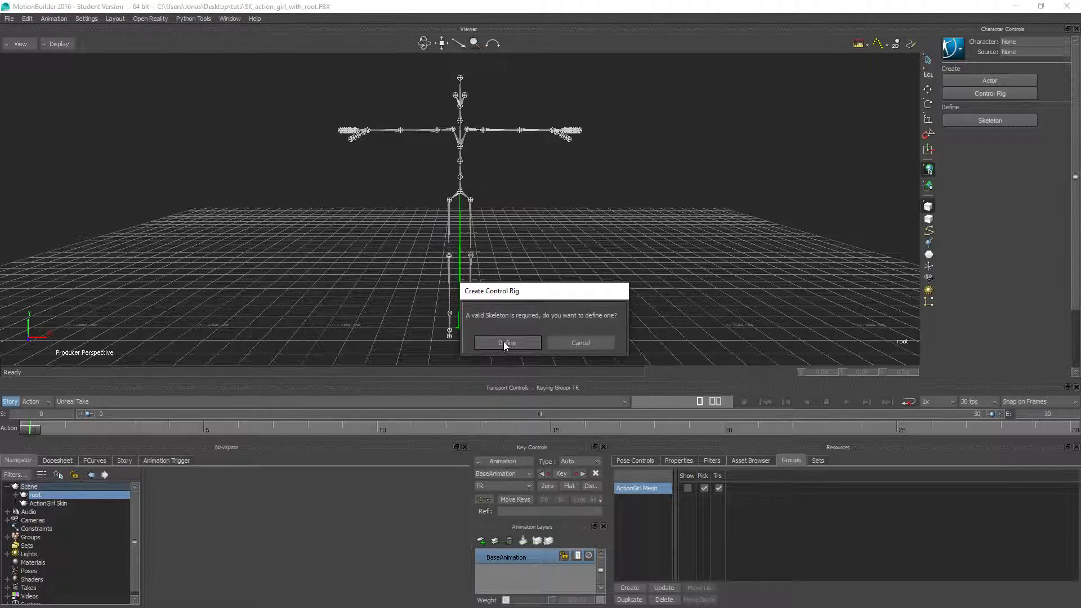
{"action": "left_click", "coordinate": [502, 341]}
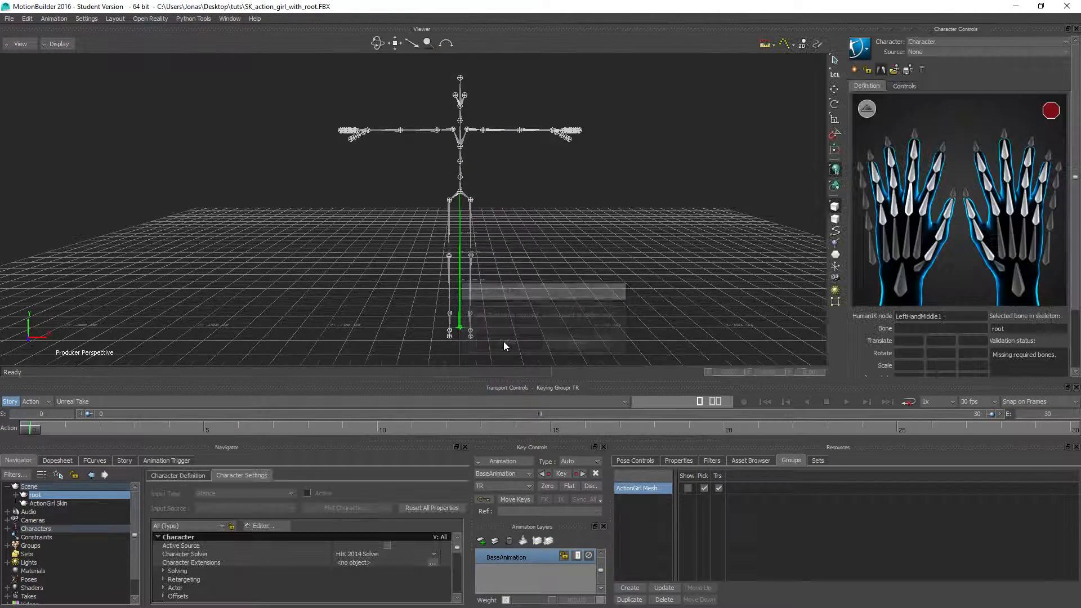
{"action": "left_click", "coordinate": [867, 108]}
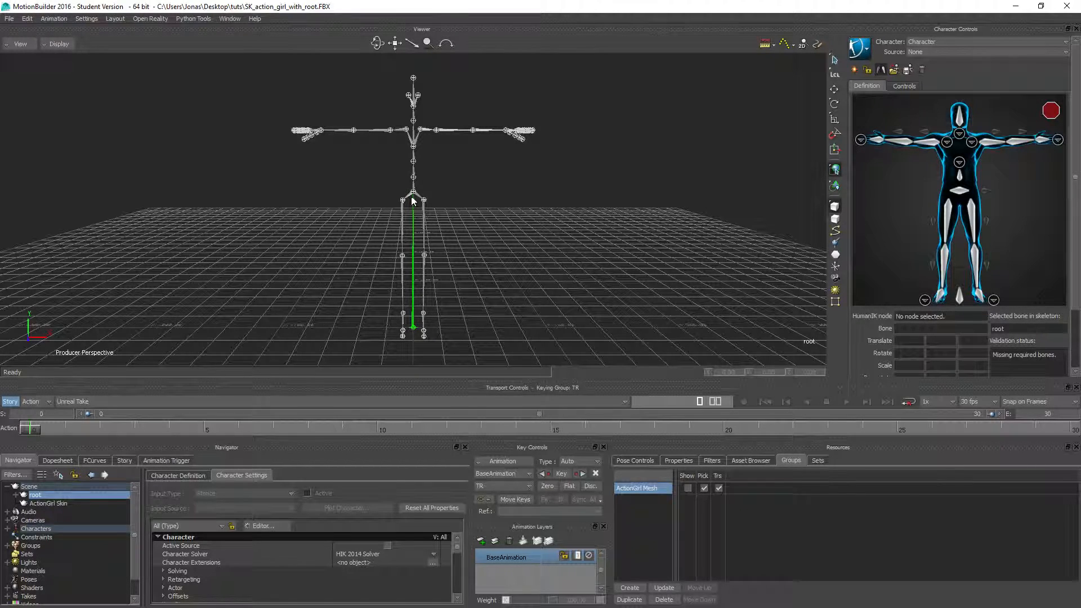
Map the Hips and LeftUpLeg bones of the skeleton to the matching nodes of the character definition
{"action": "left_click", "coordinate": [960, 194]}
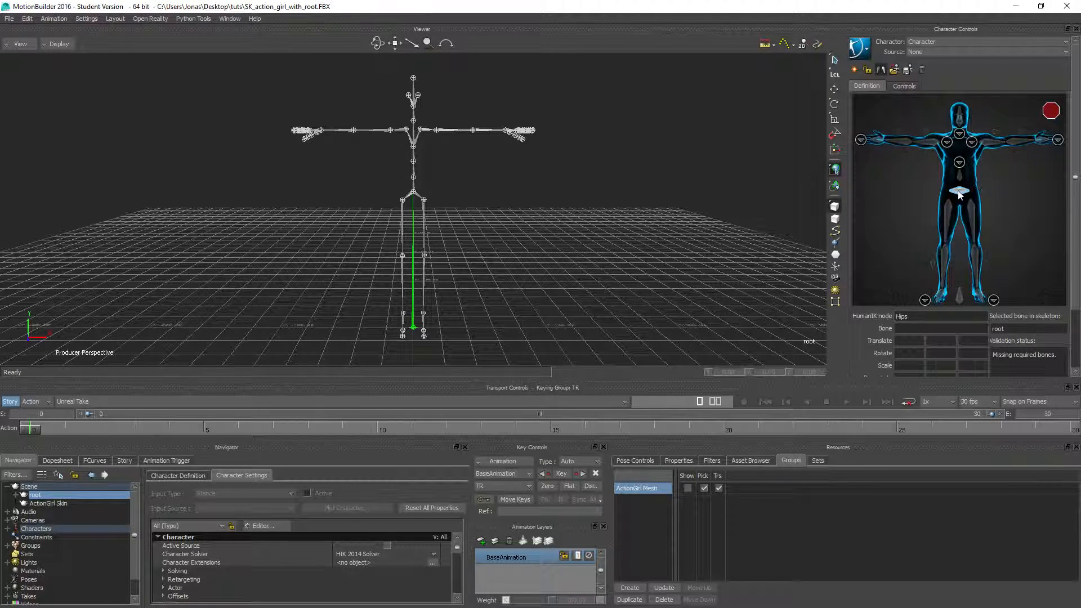
{"action": "left_click", "coordinate": [413, 194]}
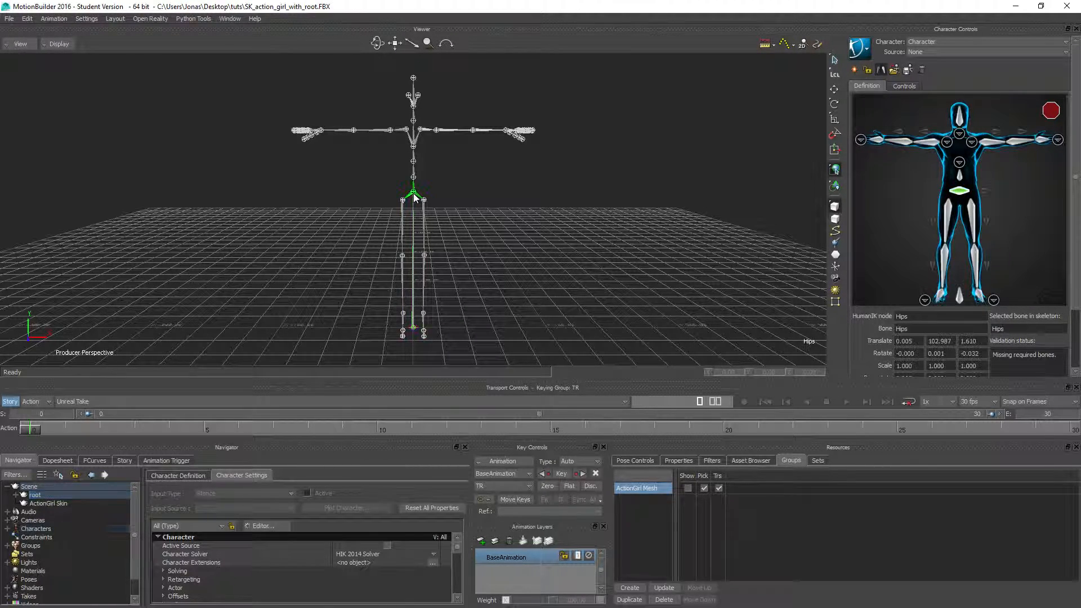
{"action": "left_click", "coordinate": [970, 214]}
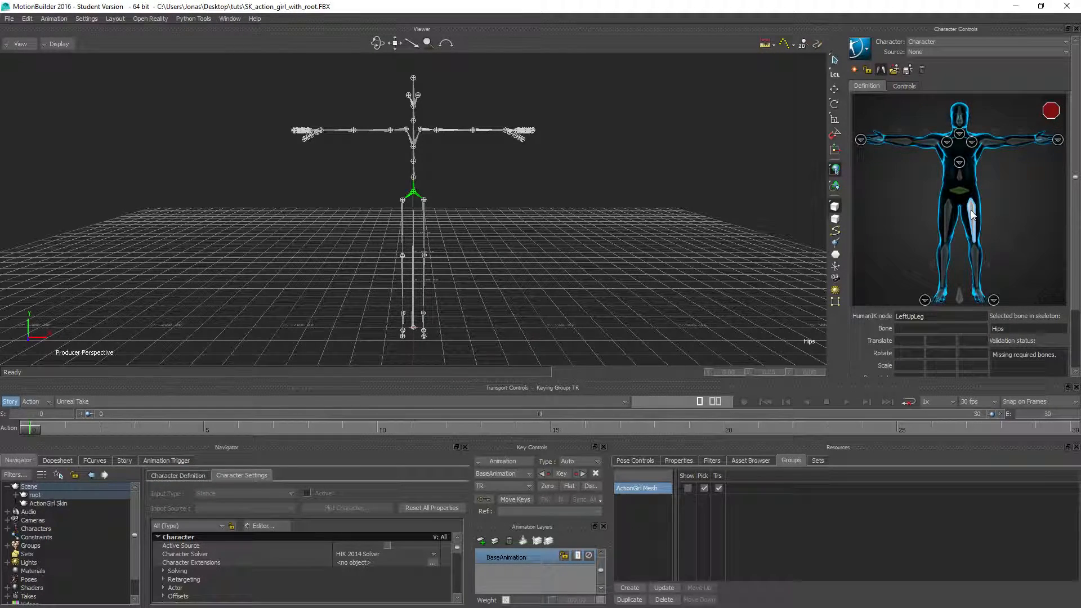
{"action": "left_click", "coordinate": [424, 221]}
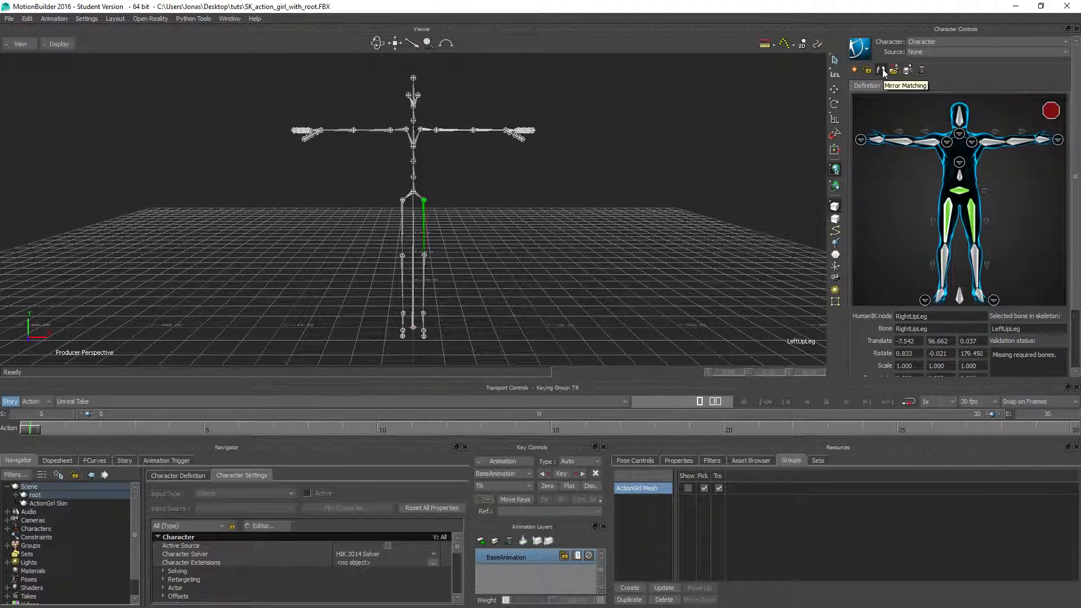
Map the LeftLeg and LeftFoot bones to the matching lower leg and foot nodes of the character definition
{"action": "left_click", "coordinate": [976, 263]}
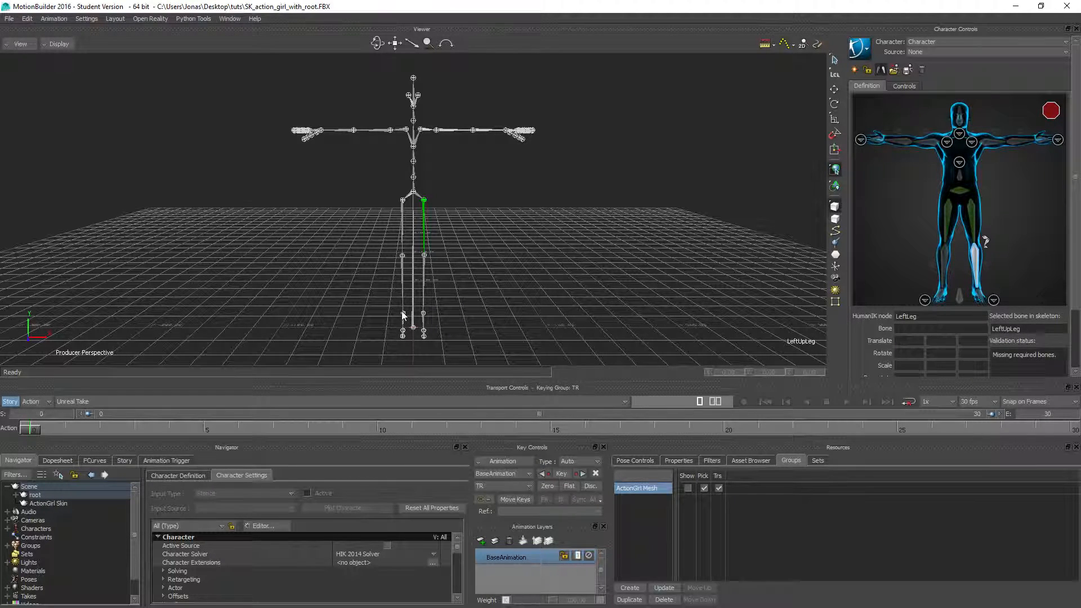
{"action": "left_click", "coordinate": [423, 284]}
{"action": "scroll", "coordinate": [404, 270], "scroll_direction": "up", "scroll_amount": 6}
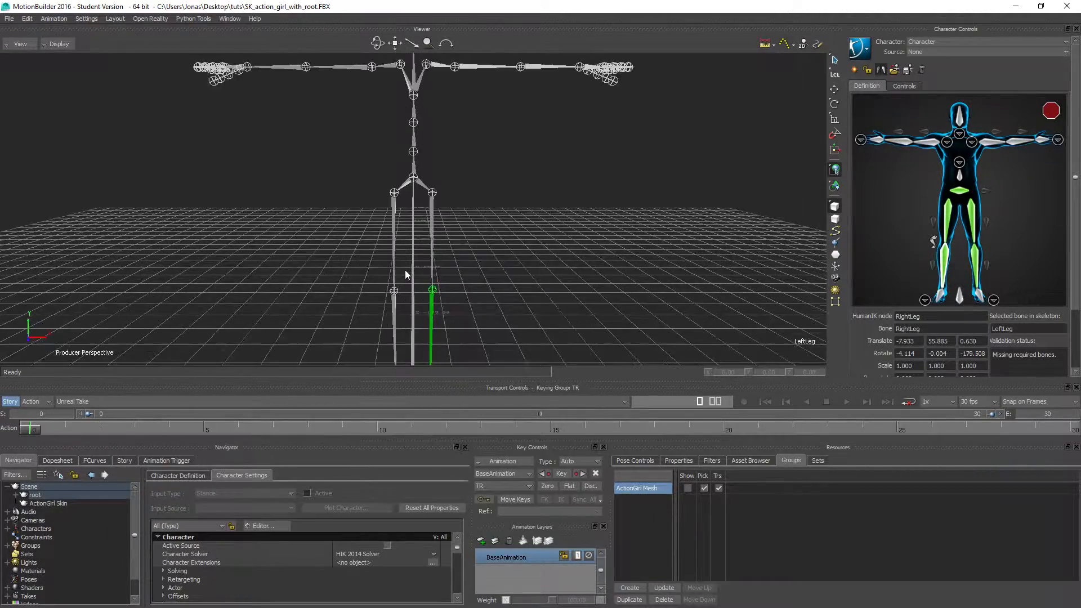
{"action": "middle_click_drag", "start_coordinate": [384, 318], "coordinate": [393, 114]}
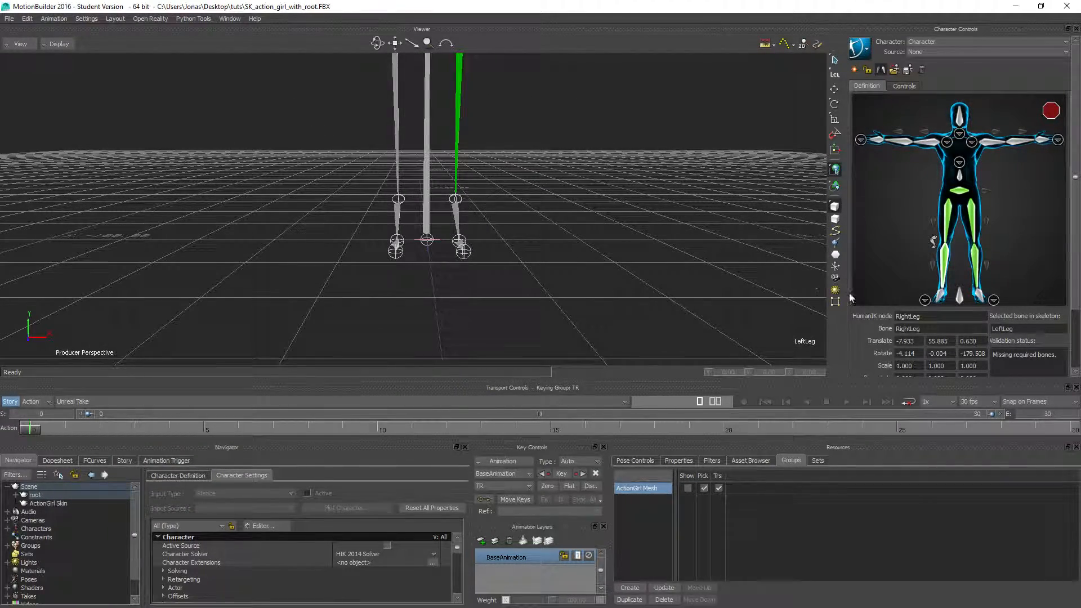
{"action": "left_click", "coordinate": [980, 299]}
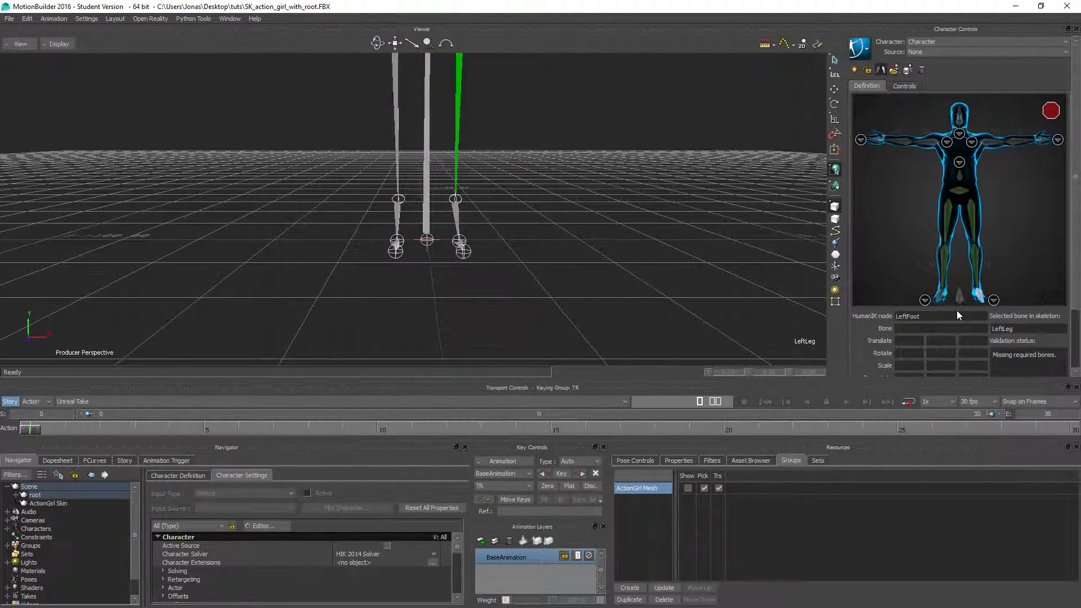
{"action": "left_click", "coordinate": [459, 223]}
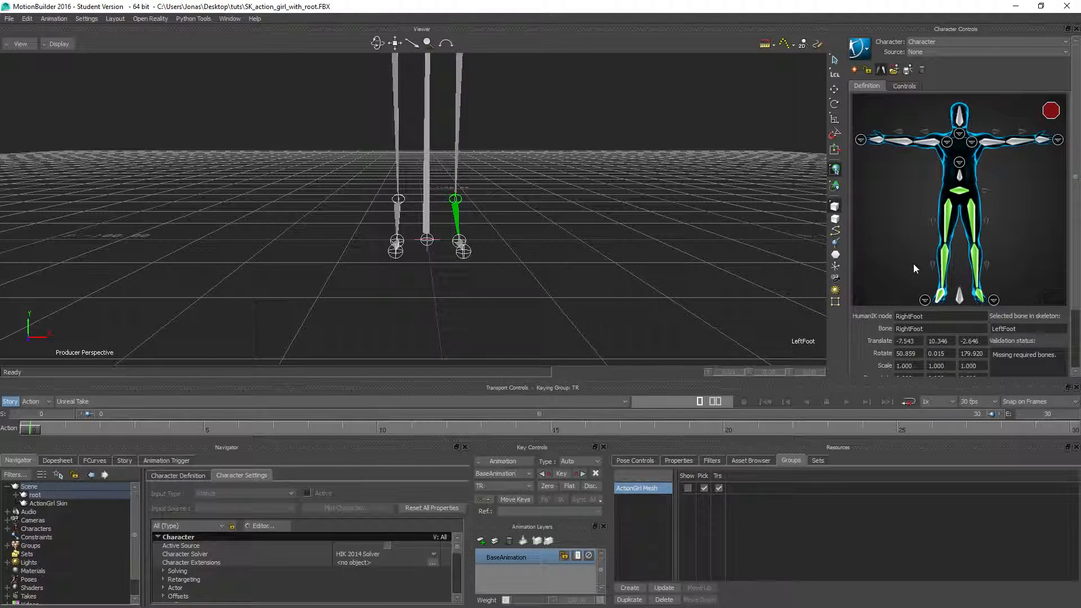
Map the root bone to the Reference node of the character definition
{"action": "left_click", "coordinate": [939, 295]}
{"action": "left_click", "coordinate": [960, 295]}
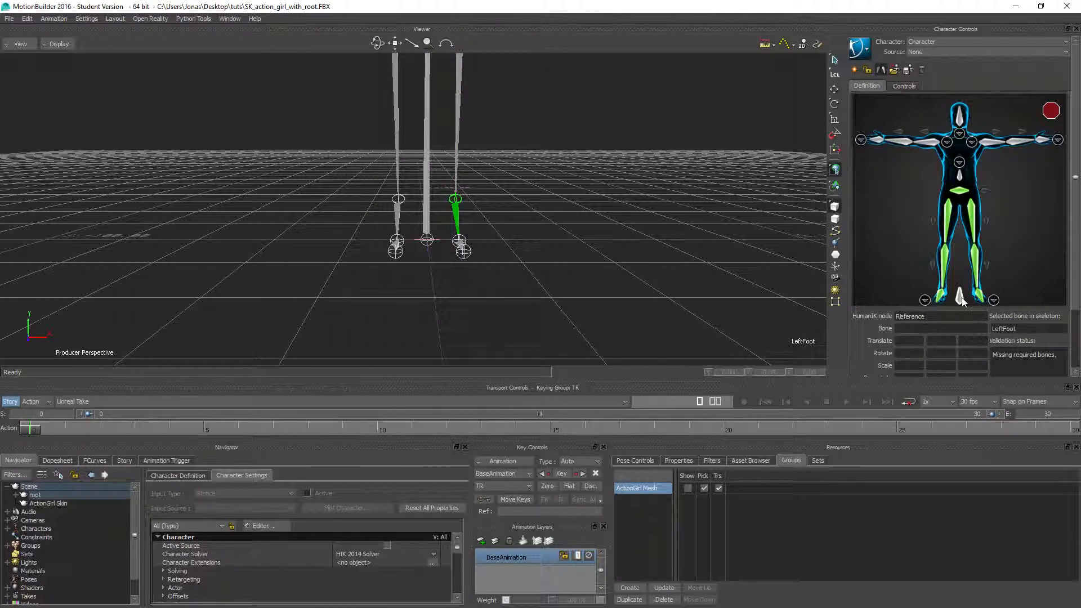
{"action": "left_click", "coordinate": [431, 239]}
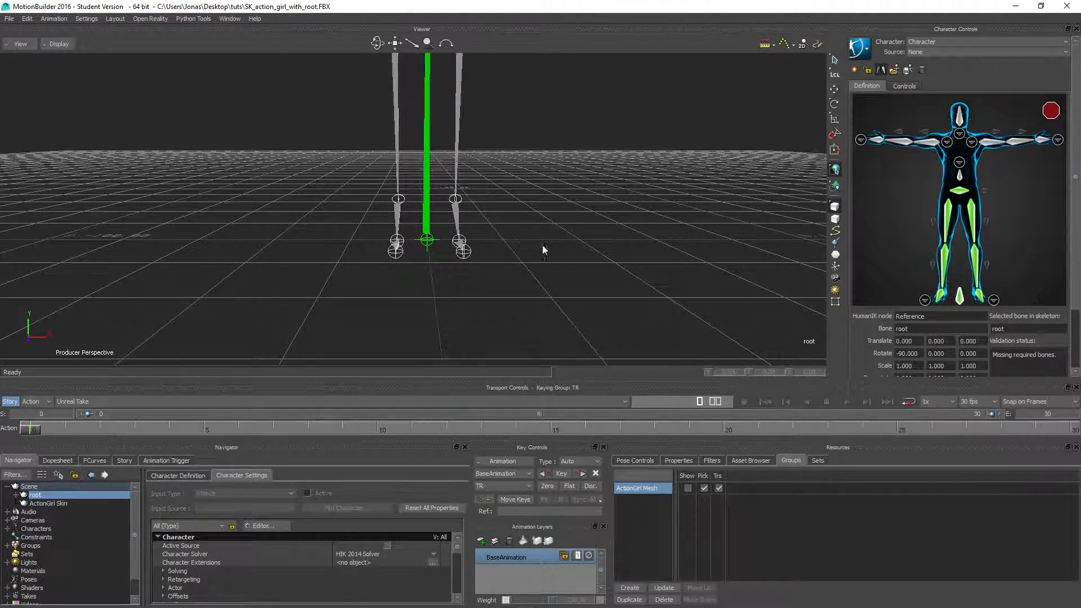
{"action": "left_click", "coordinate": [960, 176]}
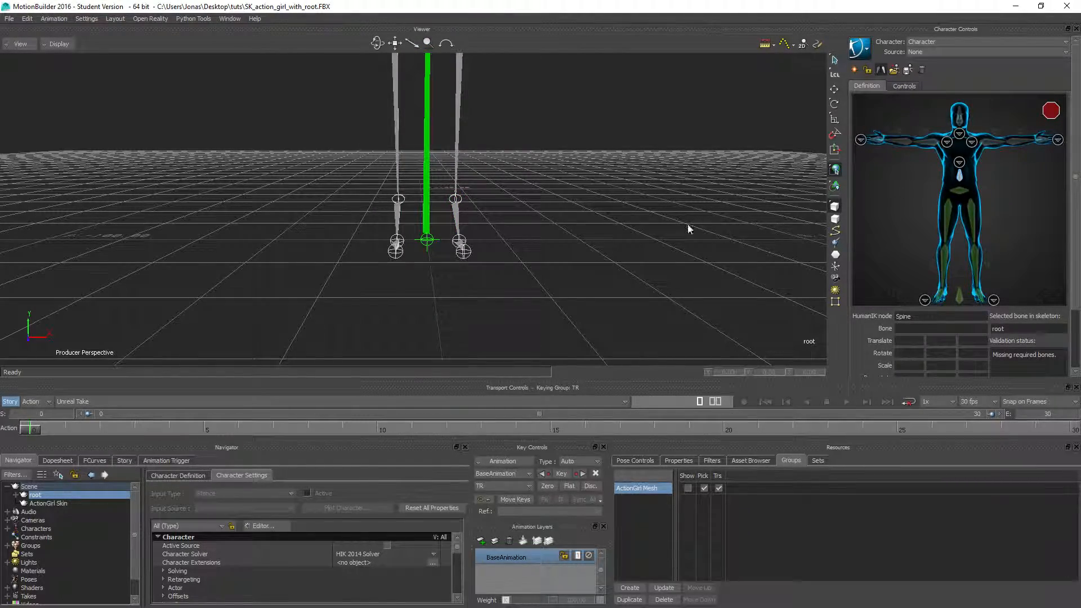
{"action": "left_click_drag", "start_coordinate": [543, 144], "coordinate": [404, 186], "text": "ctrl+shift"}
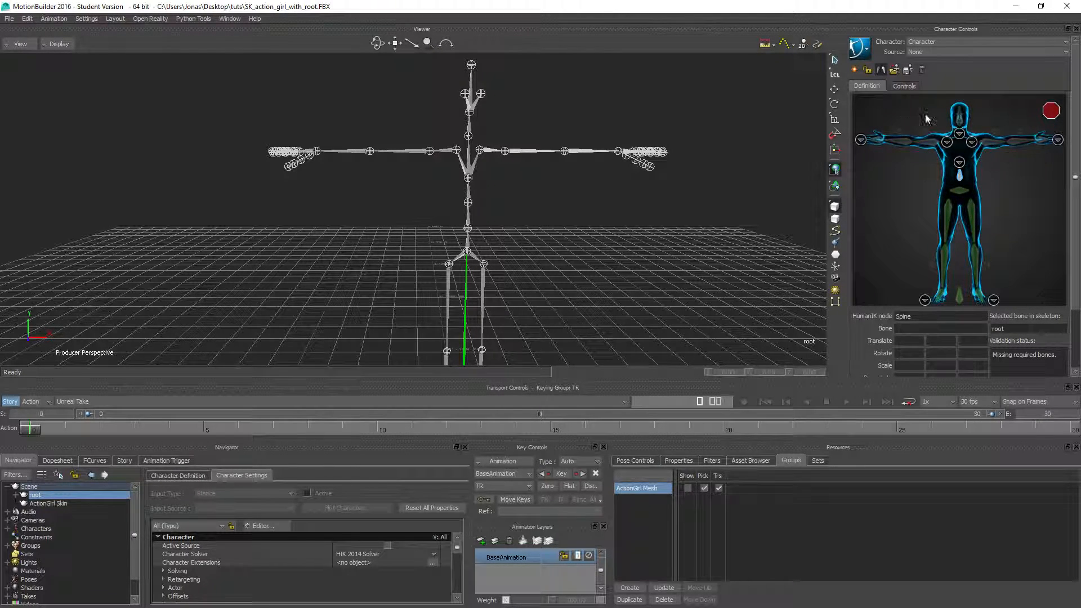
{"action": "left_click", "coordinate": [908, 70]}
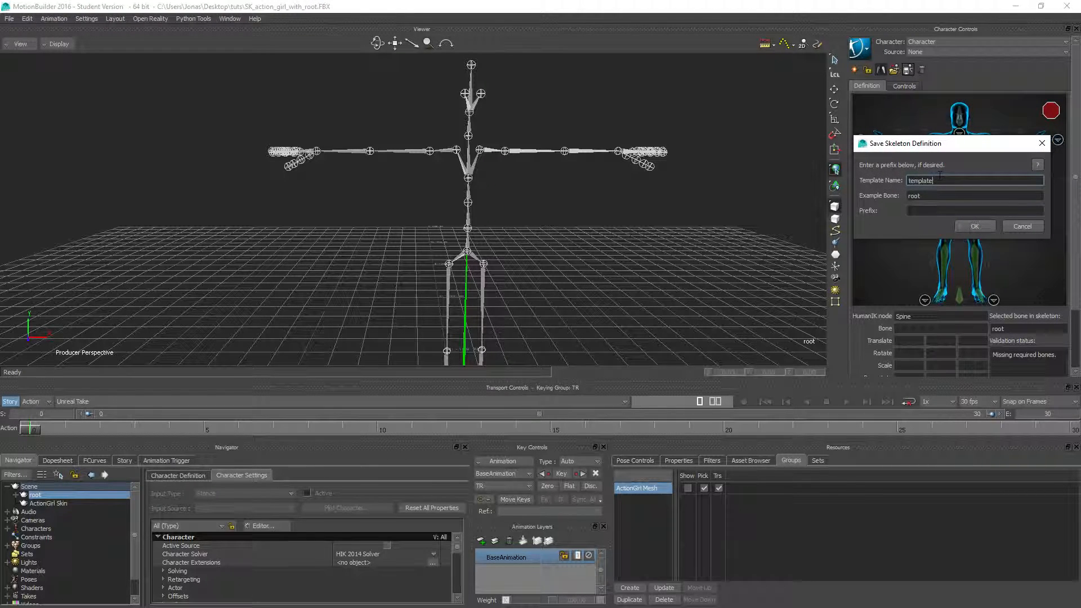
{"action": "type", "text": "Mixamo"}
{"action": "left_click", "coordinate": [944, 198]}
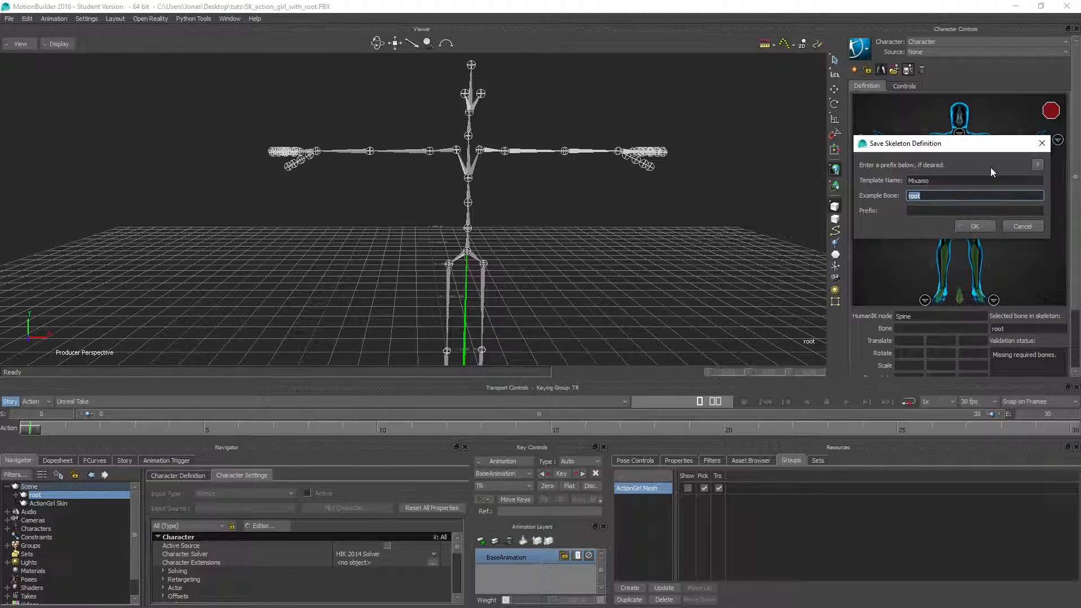
{"action": "left_click", "coordinate": [1037, 225]}
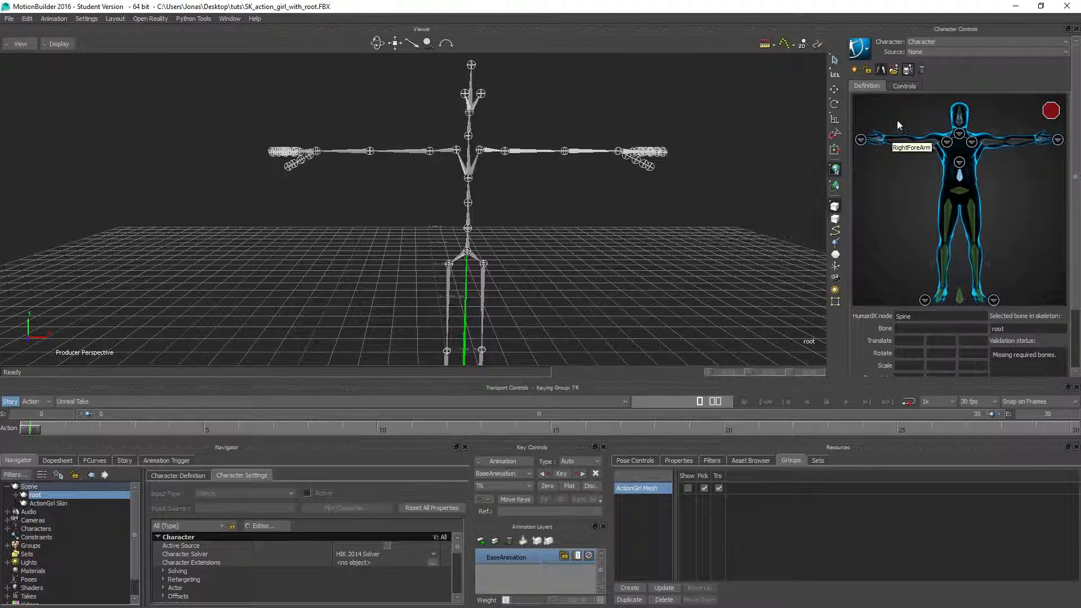
Load a saved skeleton definition template to map the whole skeleton to the character definition
{"action": "left_click", "coordinate": [895, 71]}
{"action": "left_click", "coordinate": [878, 217]}
{"action": "left_click", "coordinate": [833, 233]}
{"action": "left_click", "coordinate": [895, 288]}
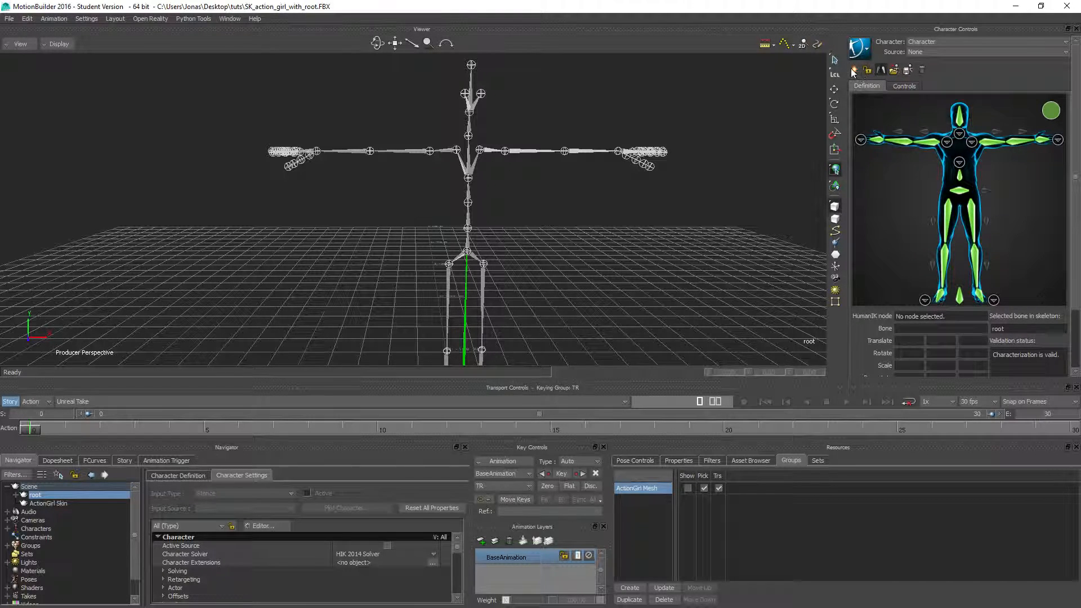
Rename the new character in the scene's Characters list to ActionGirl Character
{"action": "left_click", "coordinate": [8, 529]}
{"action": "double_click", "coordinate": [35, 537]}
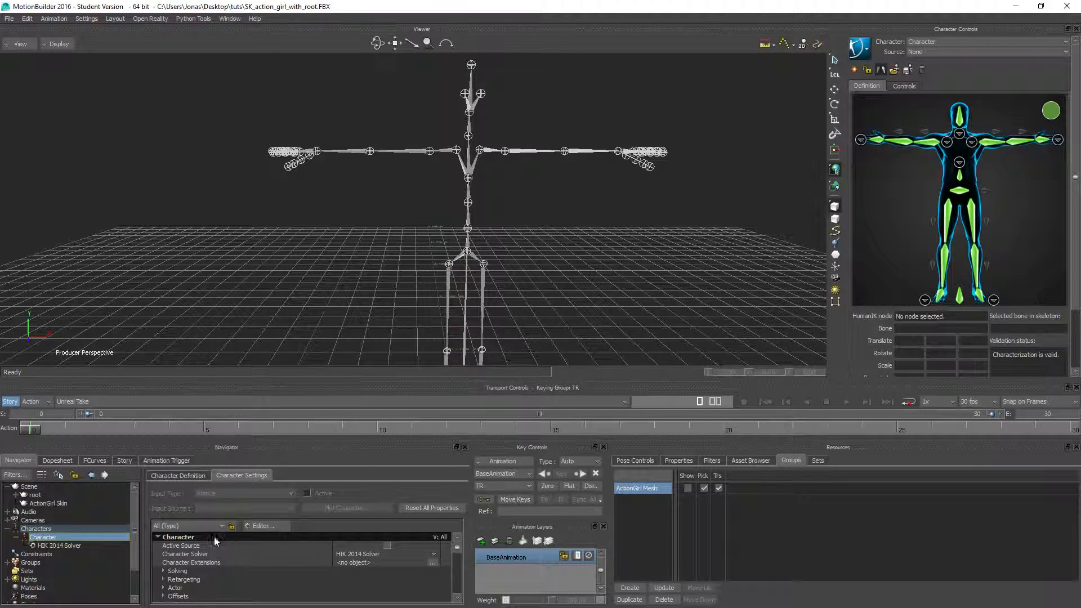
{"action": "right_click", "coordinate": [48, 539]}
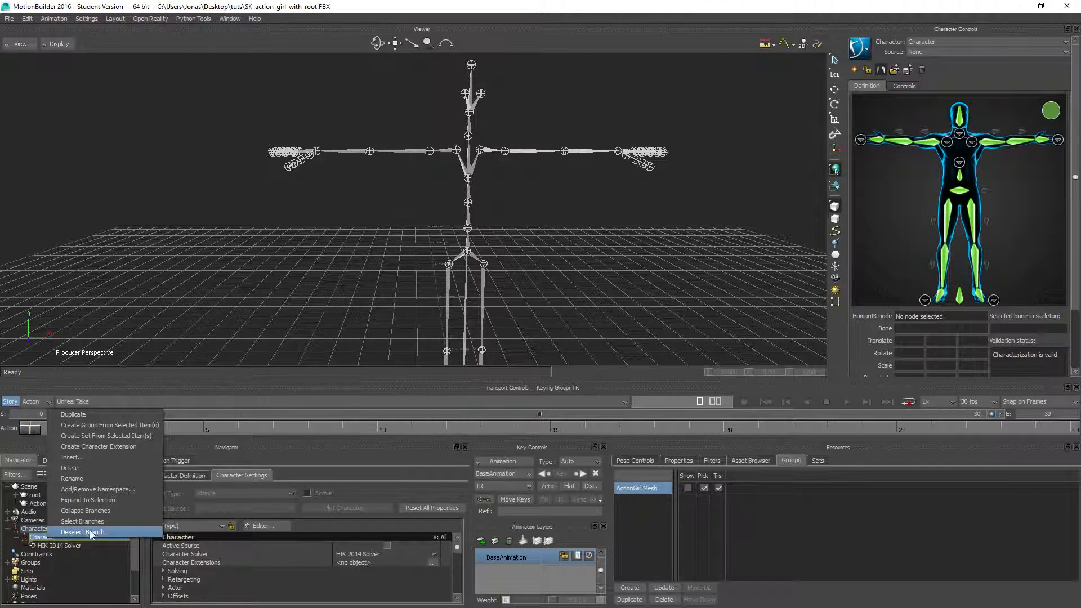
{"action": "left_click", "coordinate": [79, 479]}
{"action": "key", "text": "Home"}
{"action": "type", "text": "Action"}
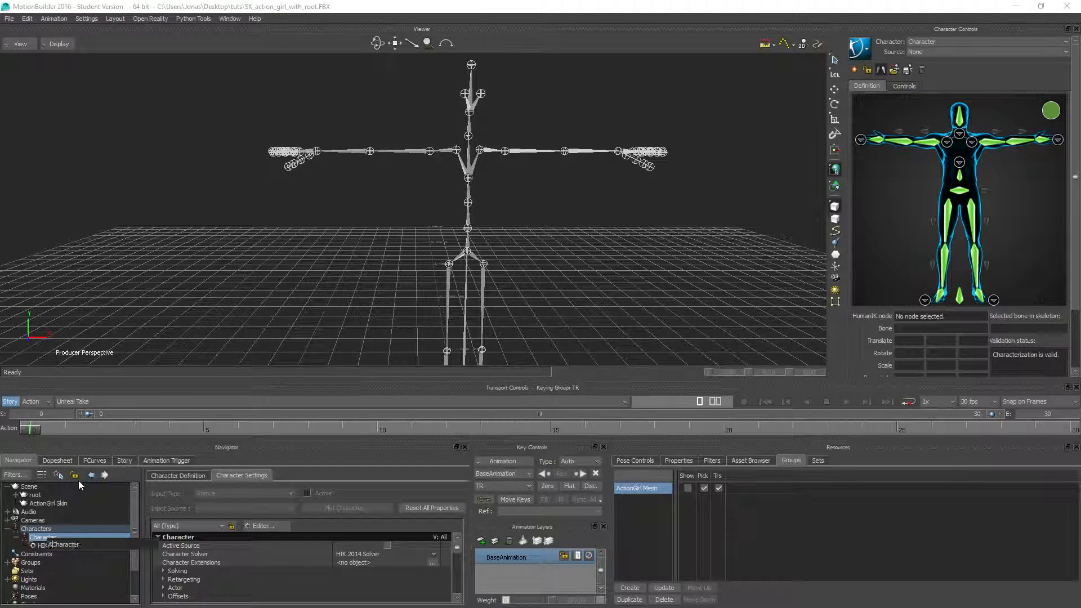
{"action": "type", "text": "Girl"}
{"action": "key", "text": "Return"}
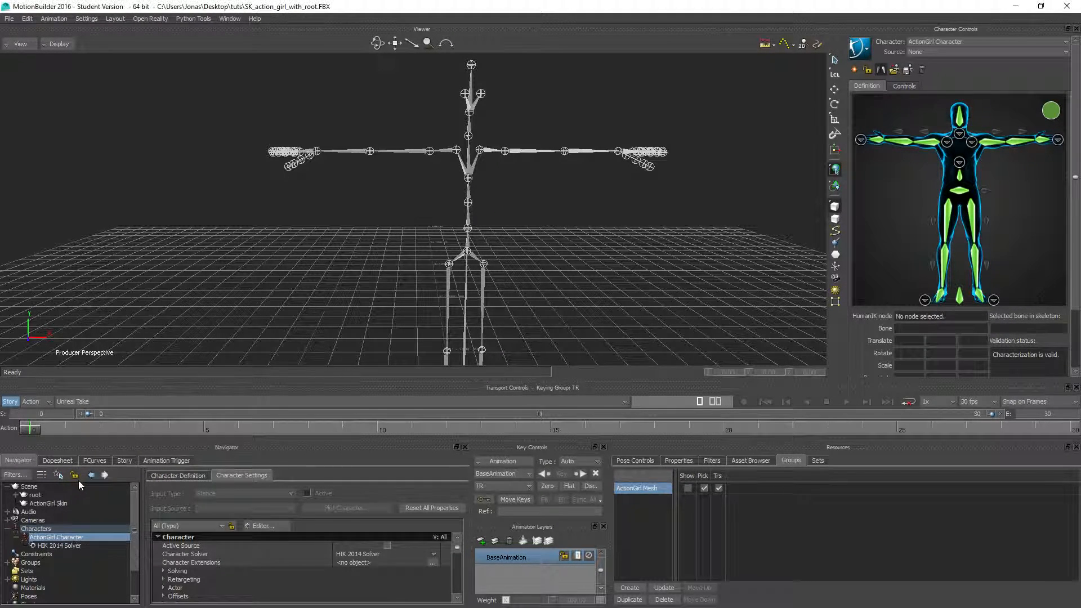
Characterize ActionGirl Character as a biped
{"action": "left_click", "coordinate": [162, 476]}
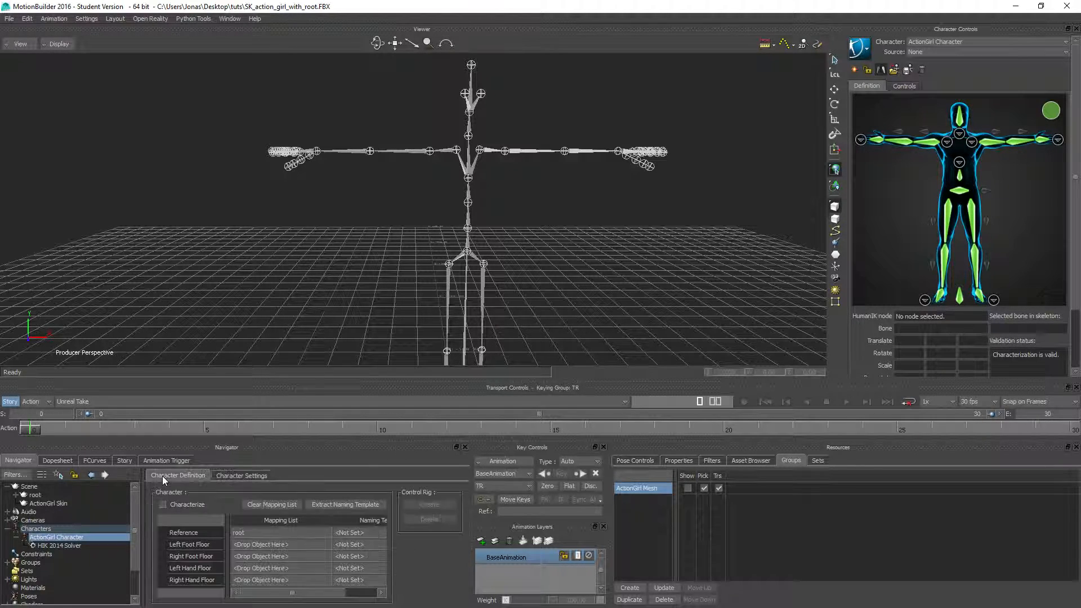
{"action": "left_click", "coordinate": [162, 504]}
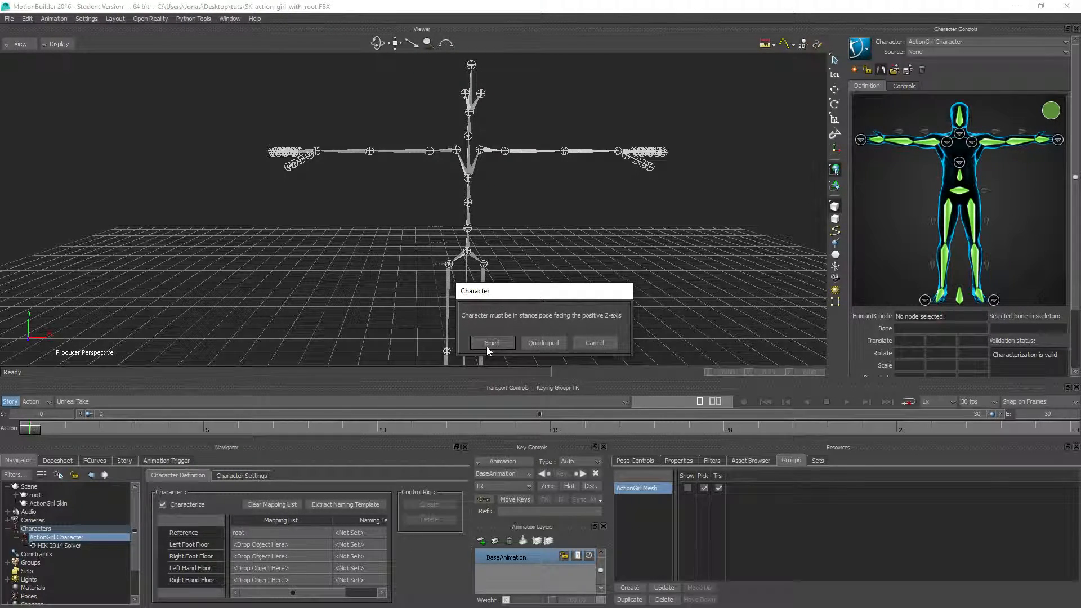
{"action": "left_click", "coordinate": [485, 343]}
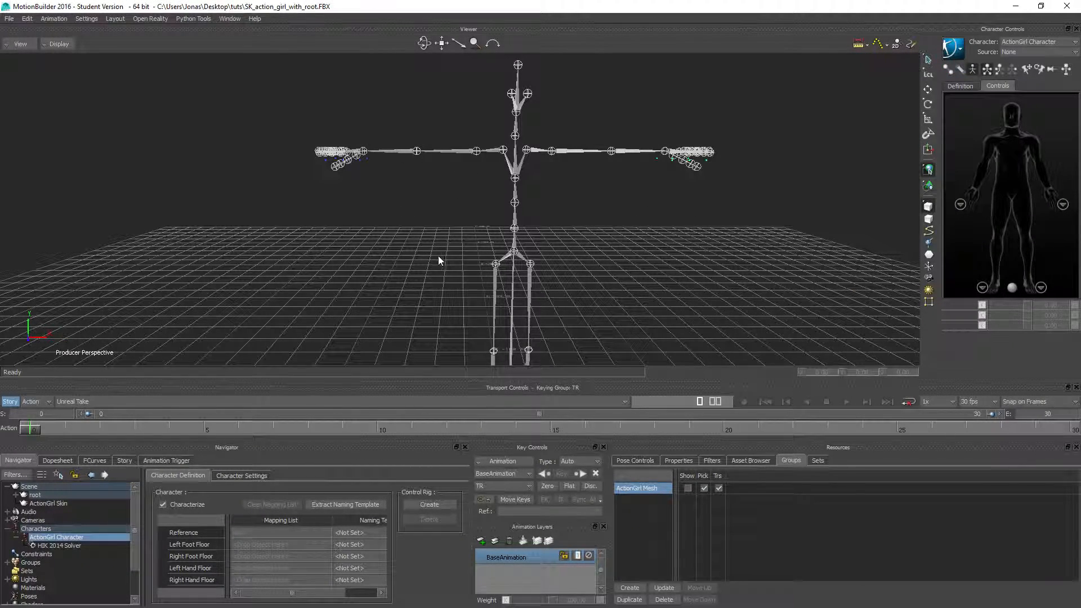
Create an FK/IK control rig for ActionGirl Character and try to save the scene
{"action": "scroll", "coordinate": [450, 259], "scroll_direction": "down", "scroll_amount": 3}
{"action": "scroll", "coordinate": [436, 260], "scroll_direction": "down", "scroll_amount": 3}
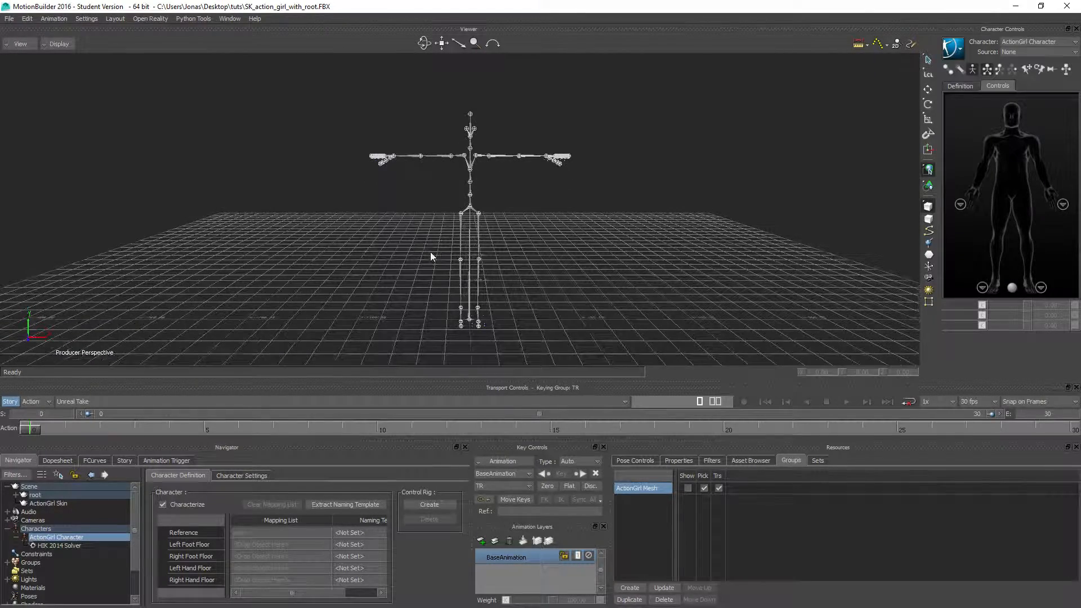
{"action": "scroll", "coordinate": [455, 262], "scroll_direction": "up", "scroll_amount": 2}
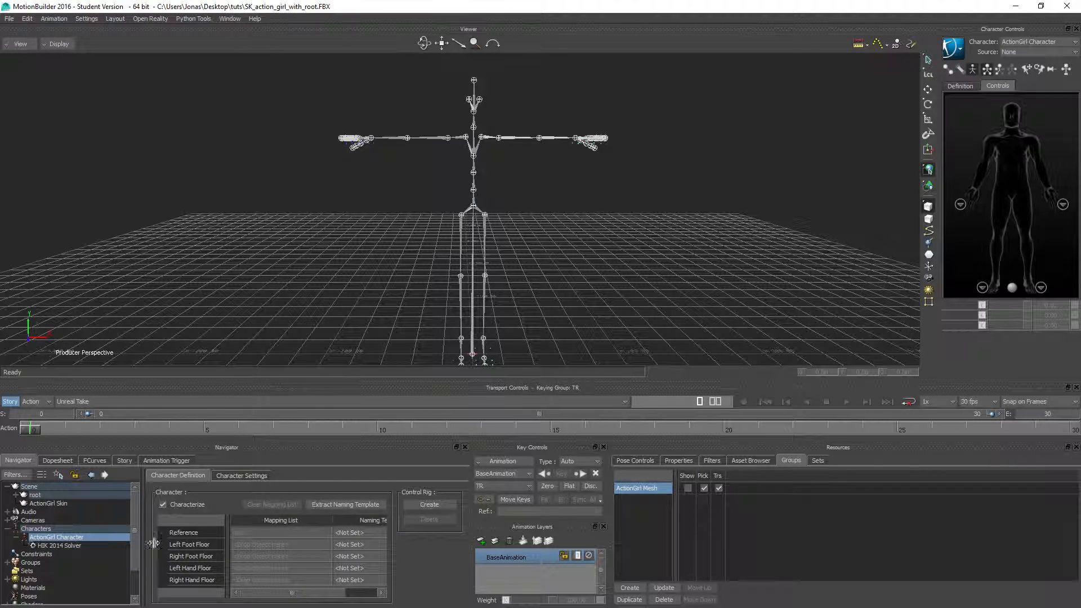
{"action": "left_click", "coordinate": [437, 506]}
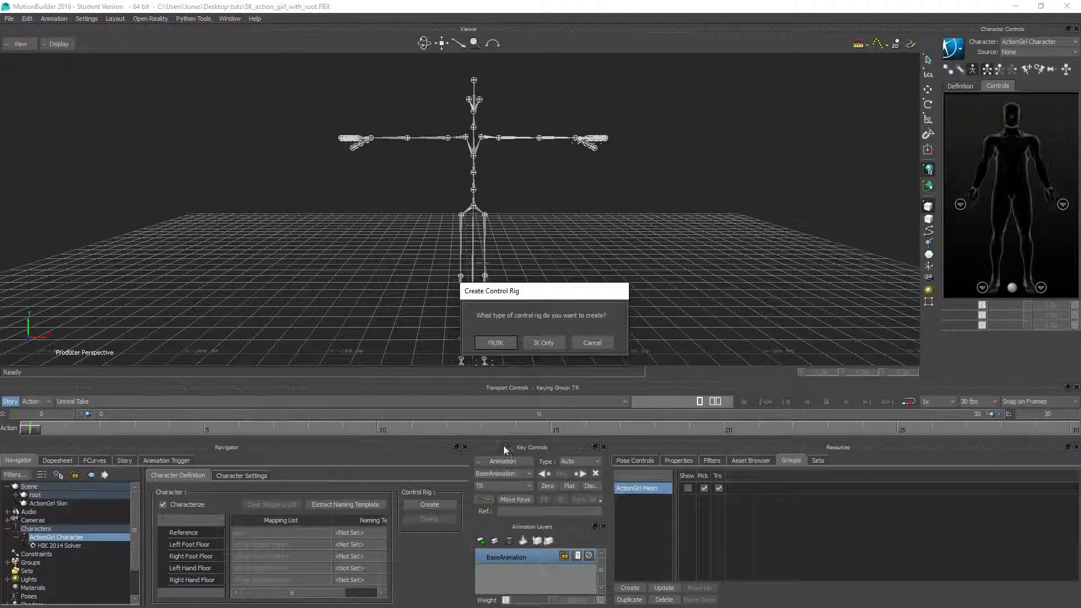
{"action": "left_click", "coordinate": [496, 343]}
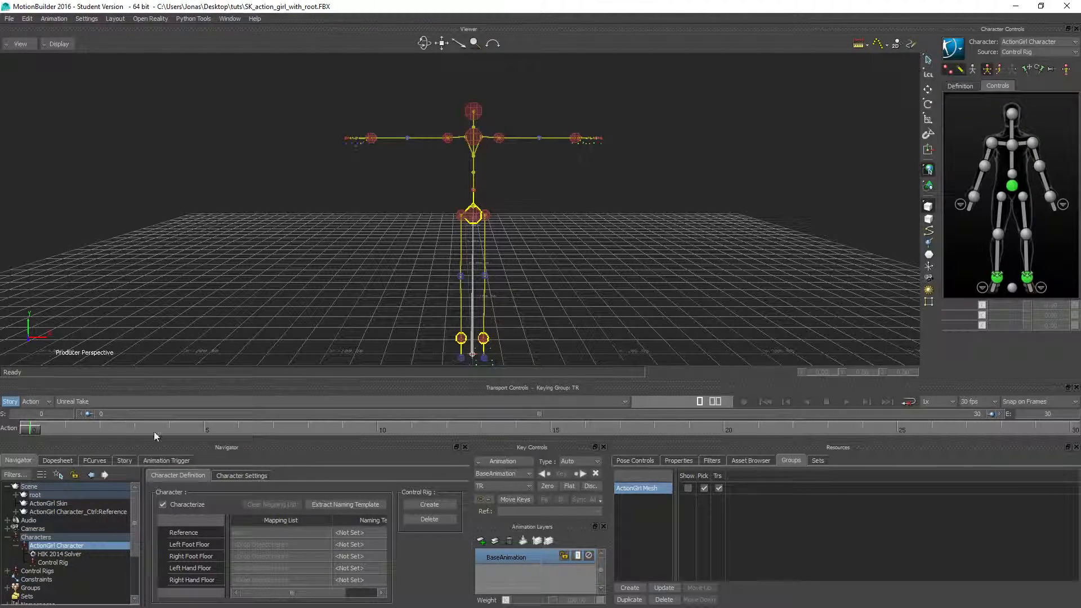
{"action": "key", "text": "ctrl+s"}
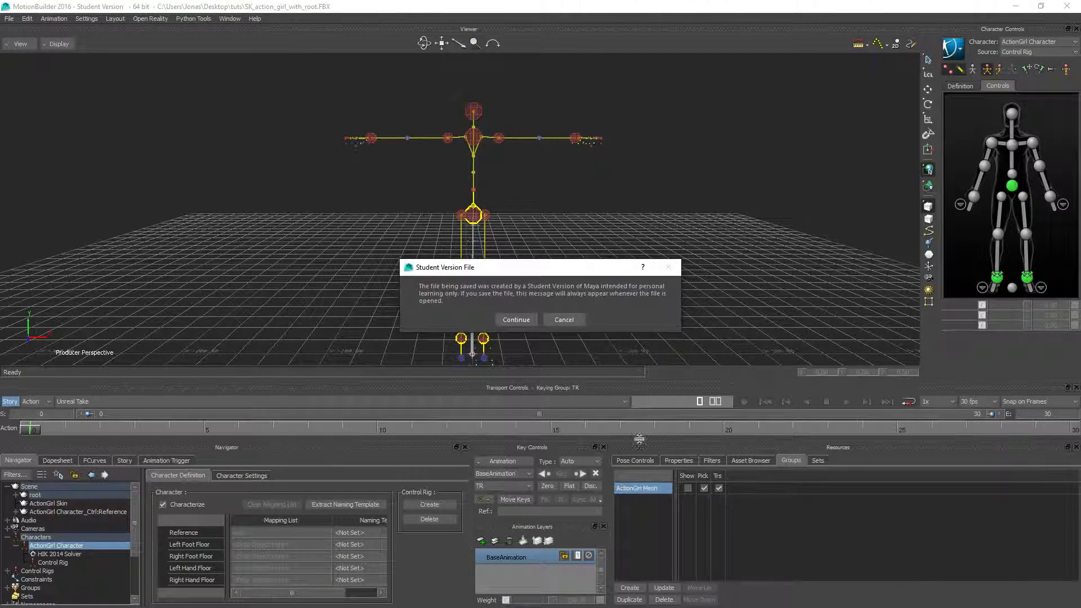
{"action": "left_click", "coordinate": [516, 319]}
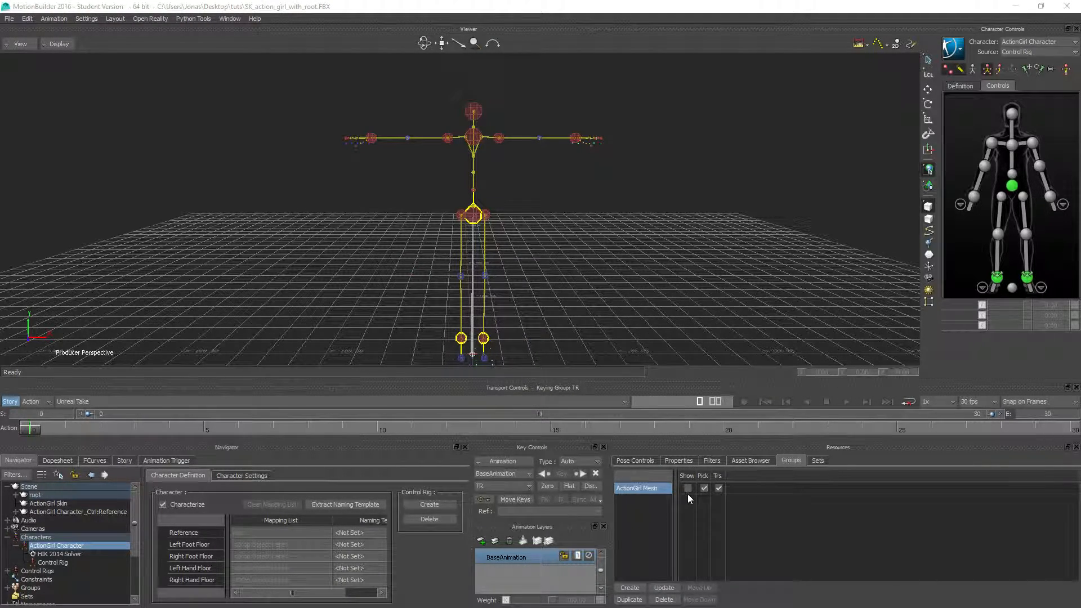
Toggle the visibility of the ActionGirl Mesh group to compare the mesh with the control rig, leaving the mesh hidden
{"action": "left_click", "coordinate": [687, 488]}
{"action": "left_click", "coordinate": [687, 488]}
{"action": "left_click", "coordinate": [687, 488]}
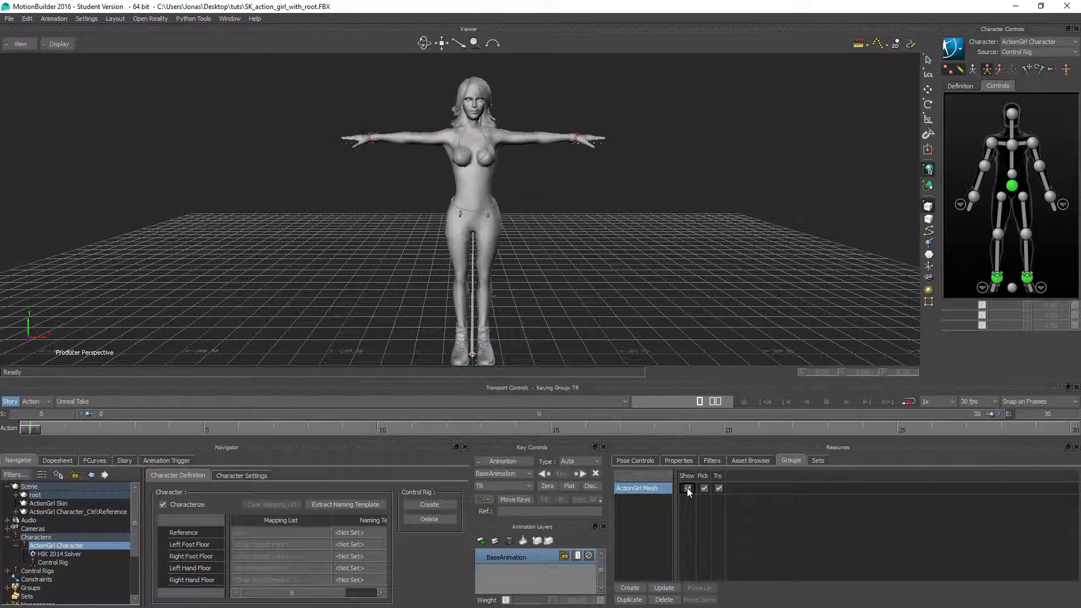
{"action": "left_click", "coordinate": [687, 487]}
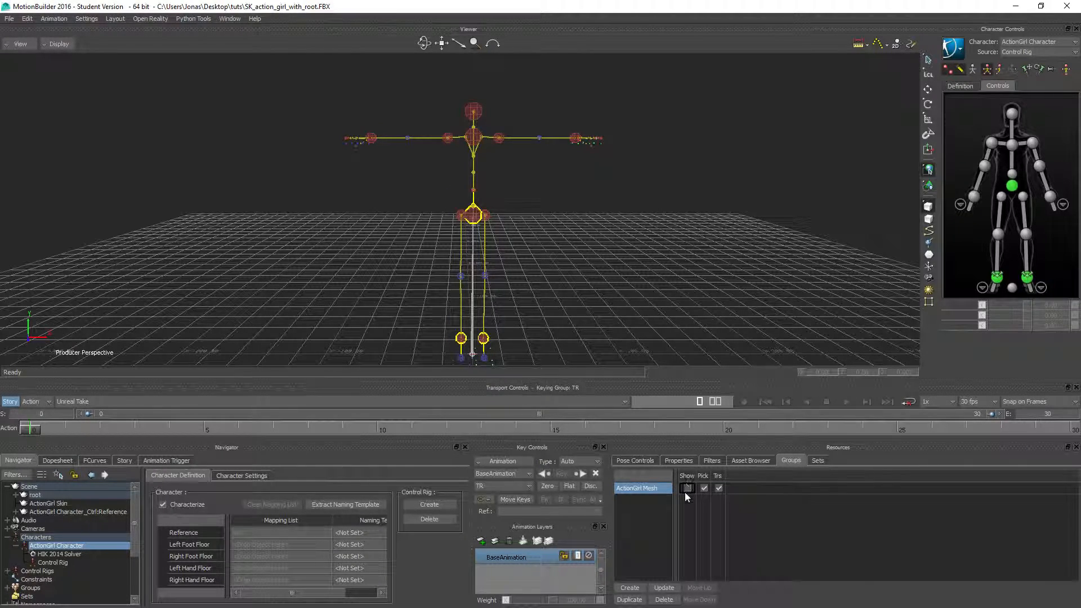
{"action": "left_click", "coordinate": [688, 488]}
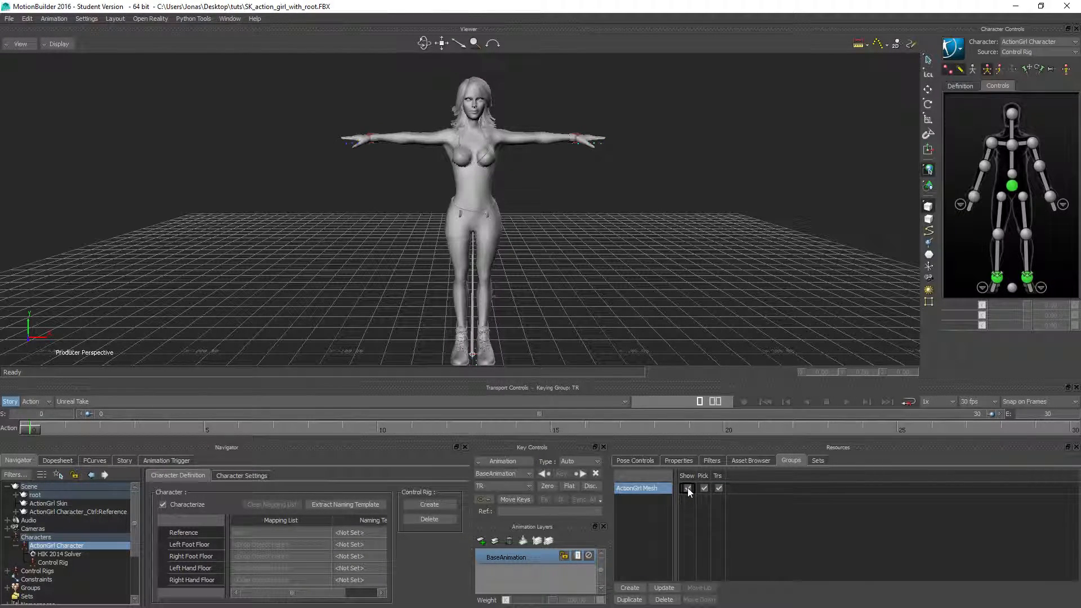
{"action": "left_click", "coordinate": [688, 487]}
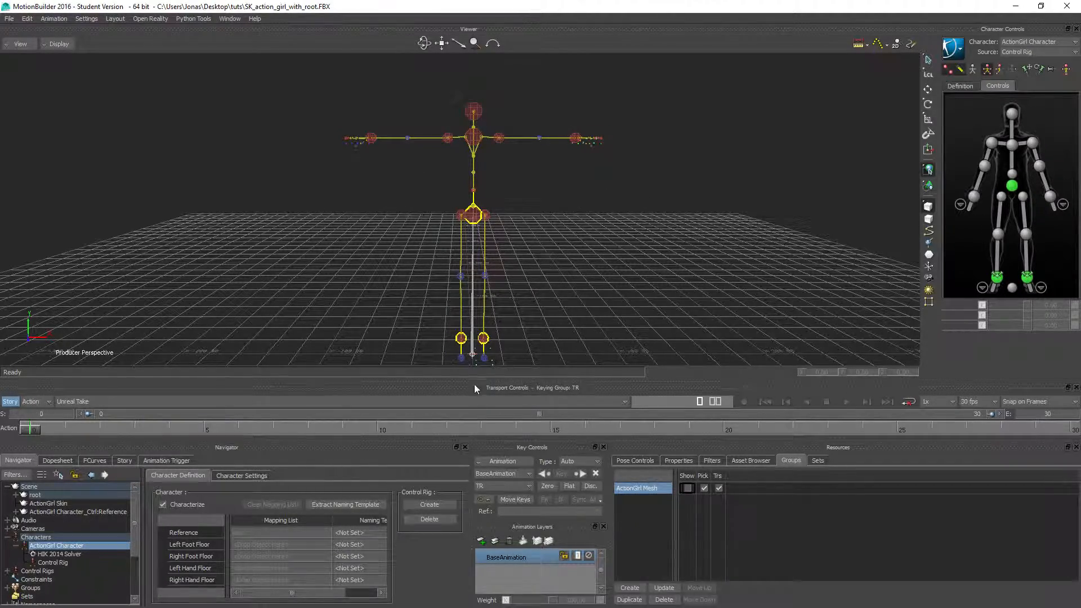
{"action": "mouse_move", "coordinate": [218, 217]}
{"action": "left_mouse_down", "text": "ctrl+shift"}
{"action": "mouse_move", "coordinate": [304, 222]}
{"action": "mouse_move", "coordinate": [222, 219]}
{"action": "left_mouse_up", "text": "ctrl+shift"}
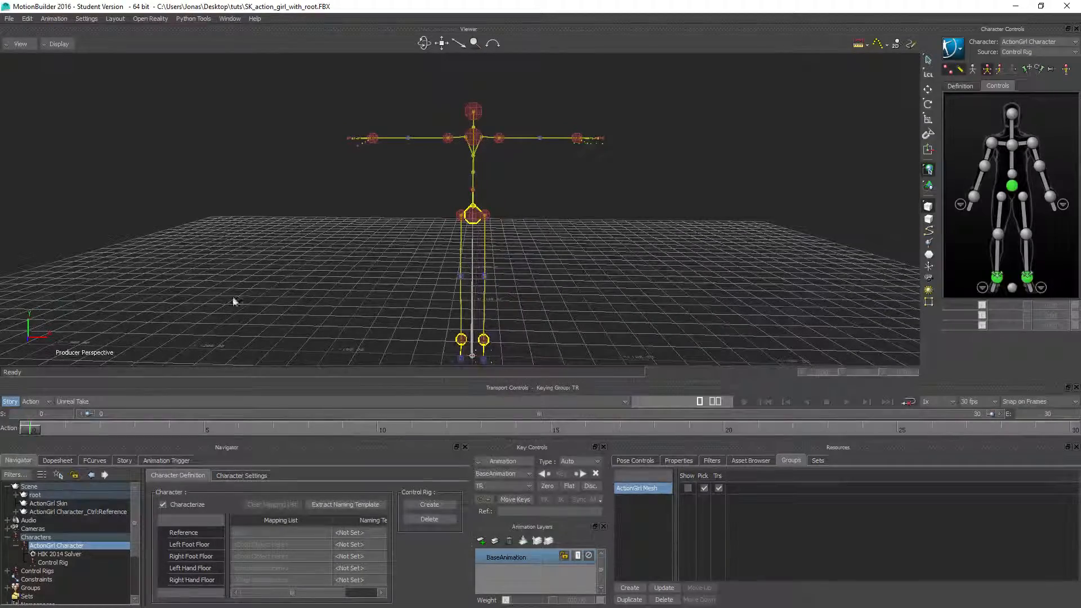
Save the scene as SK_action_girl_with_root_MBTemplate.FBX in the tuts folder with the default save options
{"action": "left_click", "coordinate": [9, 20]}
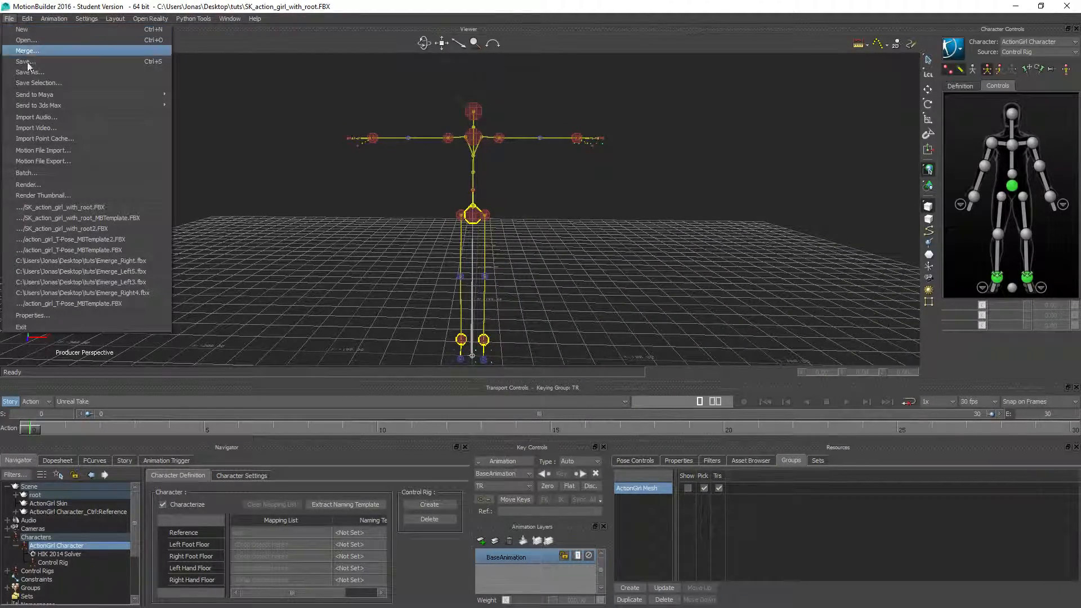
{"action": "left_click", "coordinate": [34, 73]}
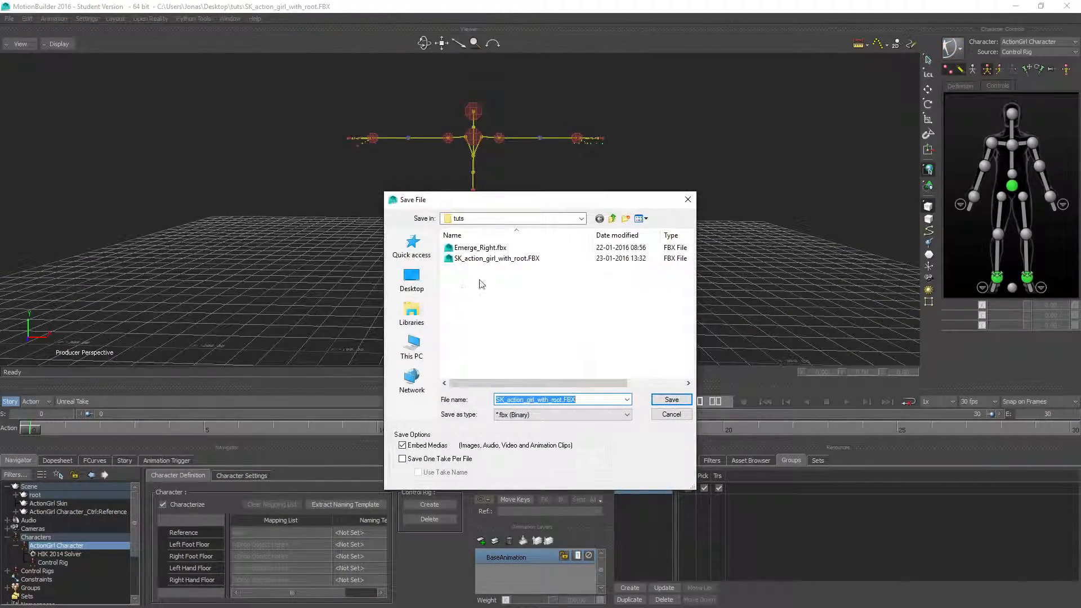
{"action": "left_click", "coordinate": [496, 259]}
{"action": "left_click", "coordinate": [557, 400]}
{"action": "key", "text": "End"}
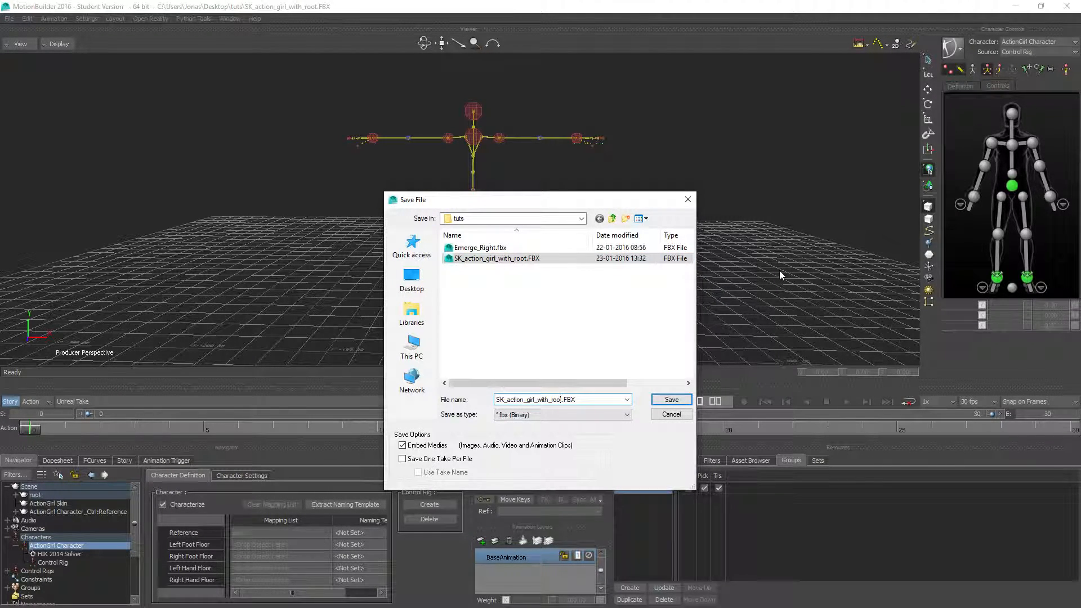
{"action": "type", "text": "MBTemplate"}
{"action": "key", "text": "Return"}
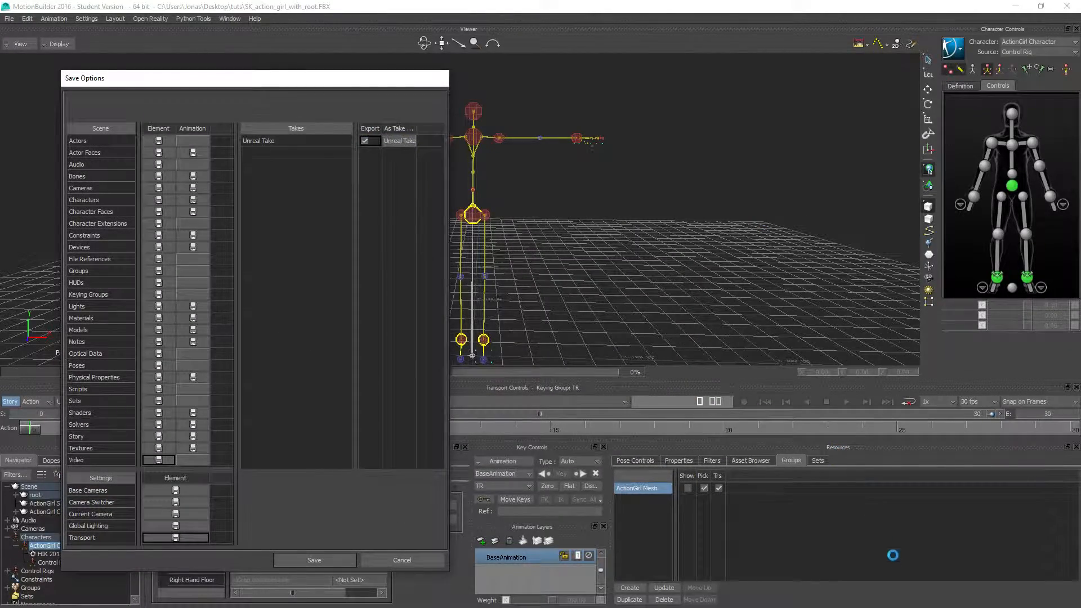
{"action": "left_click", "coordinate": [313, 560]}
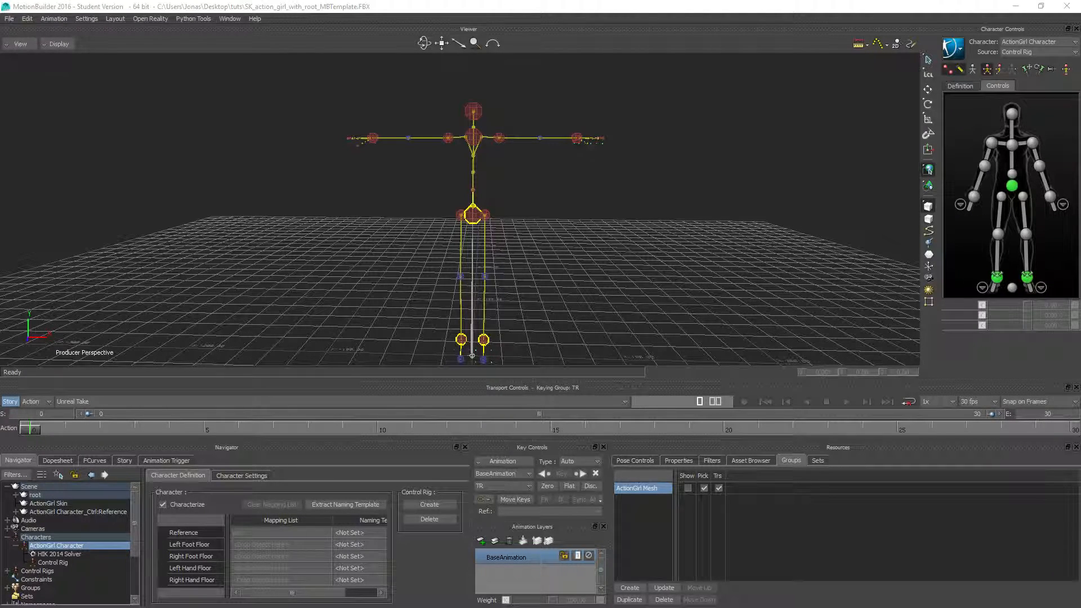
In File Explorer, copy SK_action_girl_with_root_MBTemplate.FBX from the tuts folder into the ActionGirl folder under Characters, and return to MotionBuilder
{"action": "left_click_drag", "start_coordinate": [0, 133], "coordinate": [555, 115]}
{"action": "left_click", "coordinate": [577, 217]}
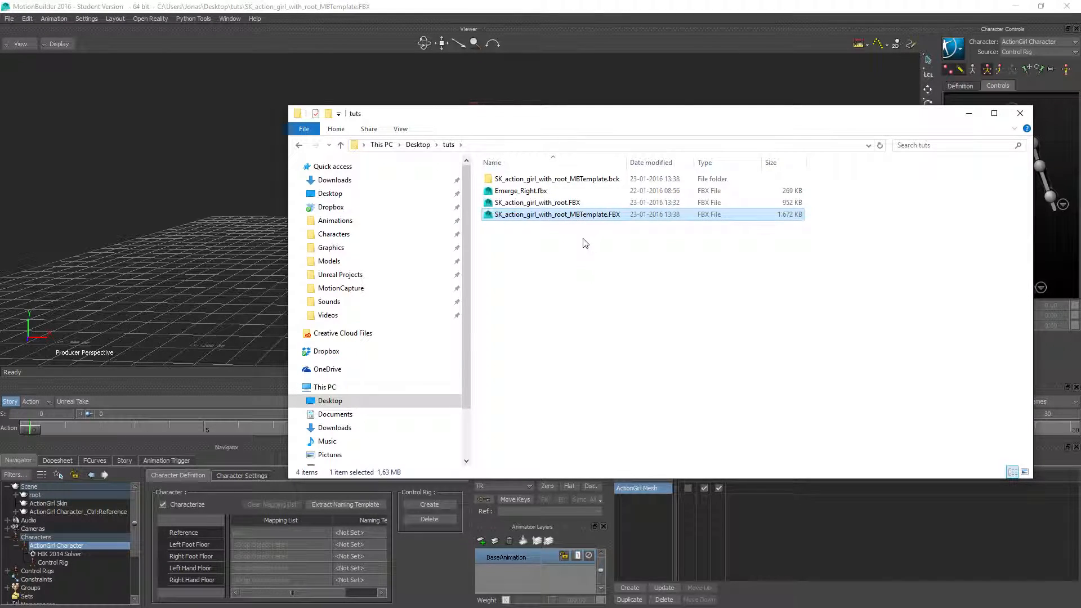
{"action": "left_click", "coordinate": [338, 234]}
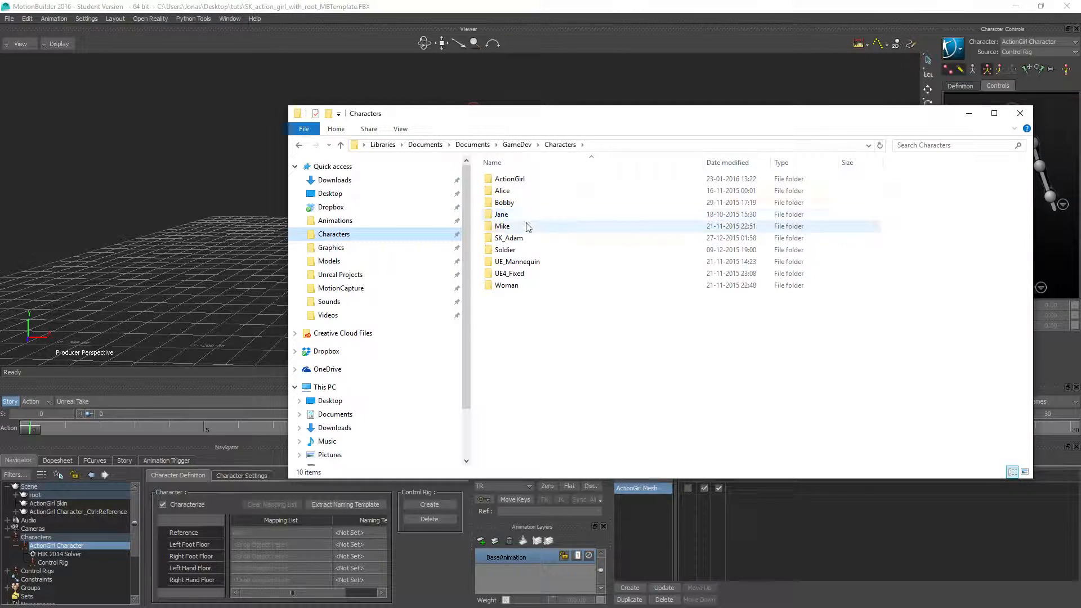
{"action": "double_click", "coordinate": [503, 179]}
{"action": "key", "text": "s"}
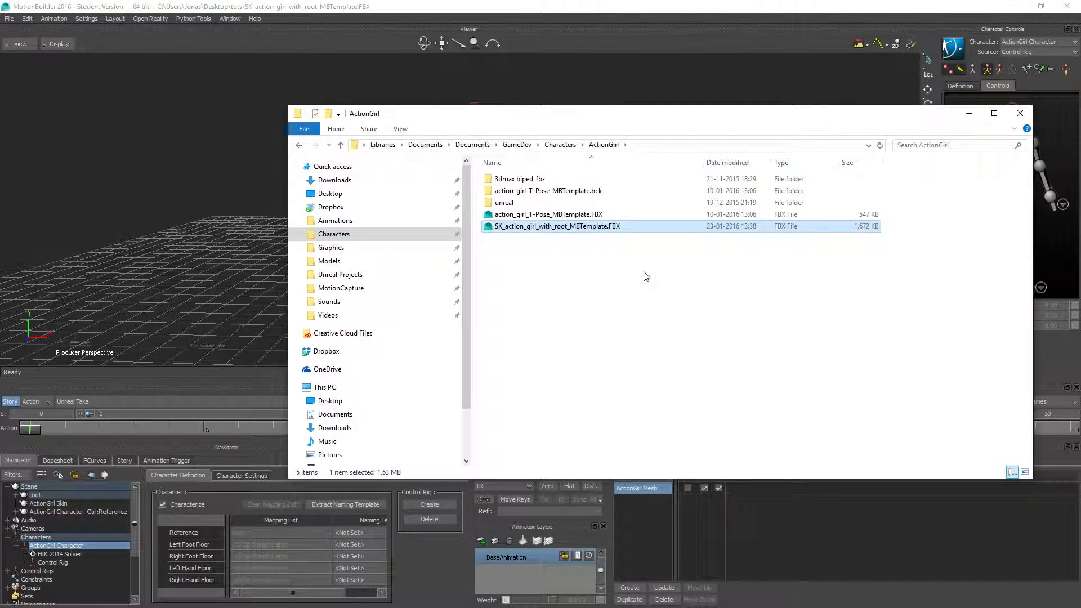
{"action": "left_click", "coordinate": [614, 272]}
{"action": "left_click_drag", "start_coordinate": [749, 126], "coordinate": [219, 143]}
{"action": "left_click_drag", "start_coordinate": [399, 137], "coordinate": [1, 156]}
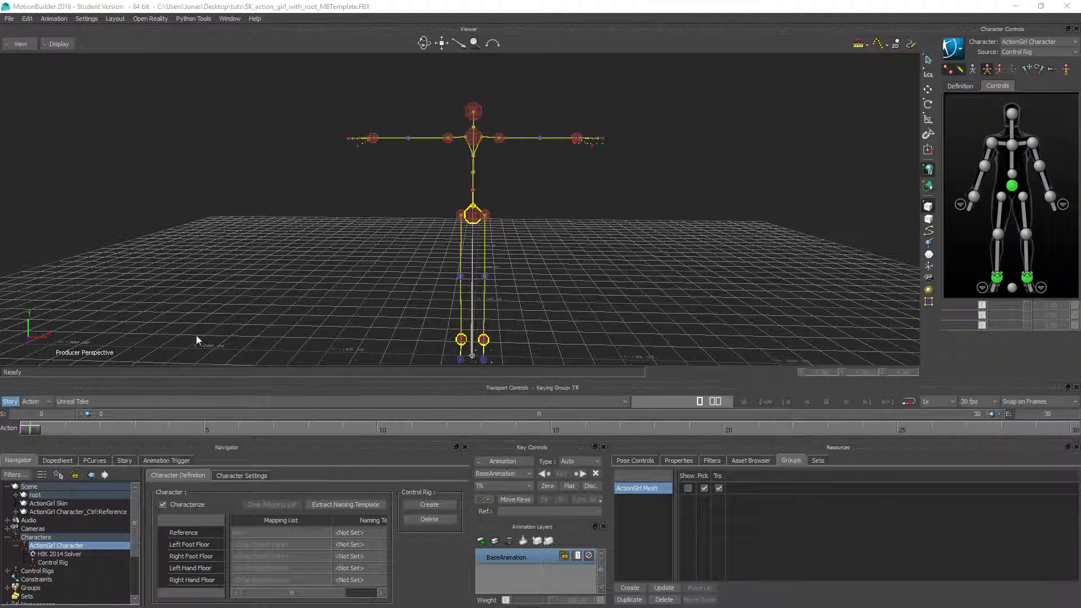
Import the motion file Emerge_Right.fbx from the tuts folder as new take Take 001, merging in all models with the default options
{"action": "left_click", "coordinate": [8, 21]}
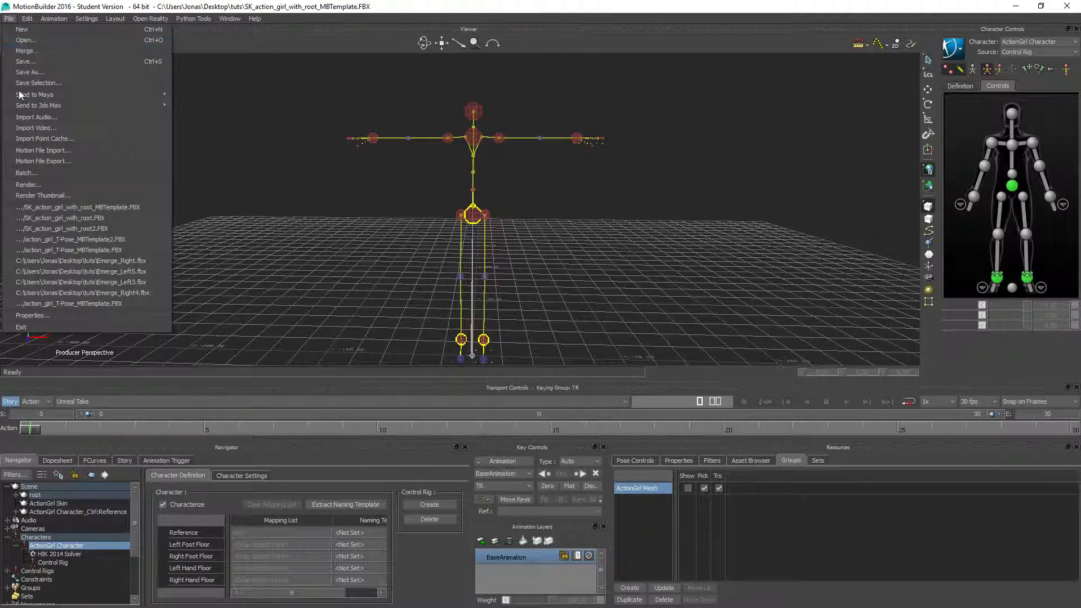
{"action": "left_click", "coordinate": [62, 152]}
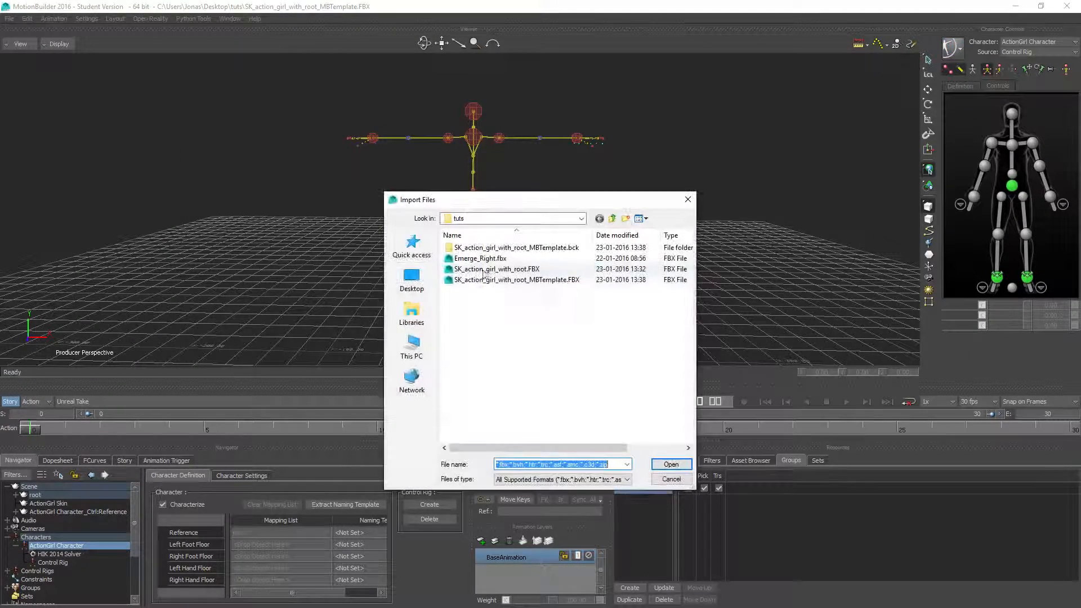
{"action": "double_click", "coordinate": [479, 258]}
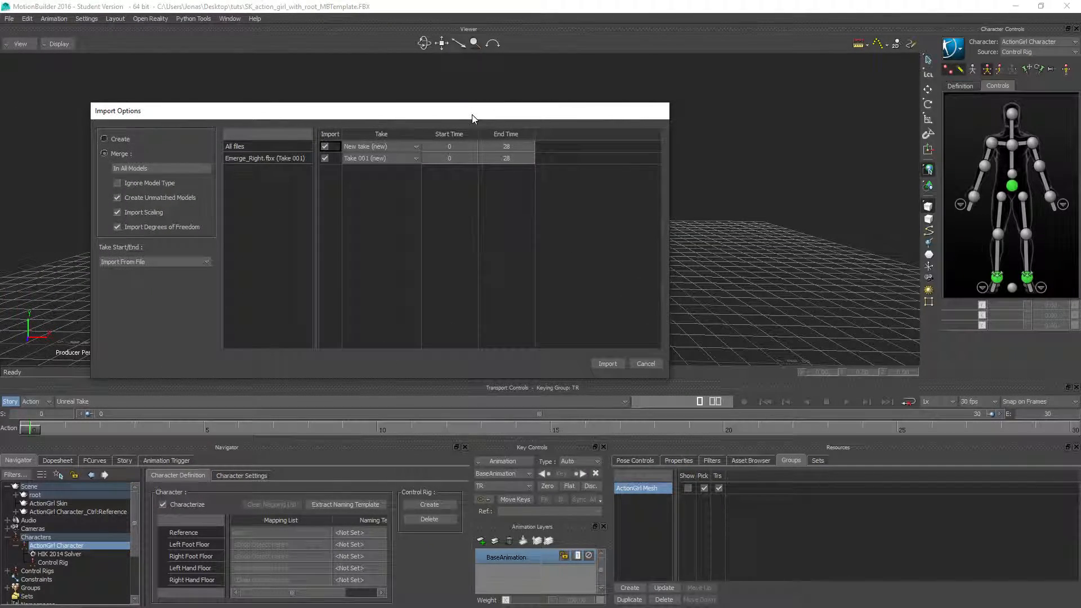
{"action": "left_click", "coordinate": [607, 364]}
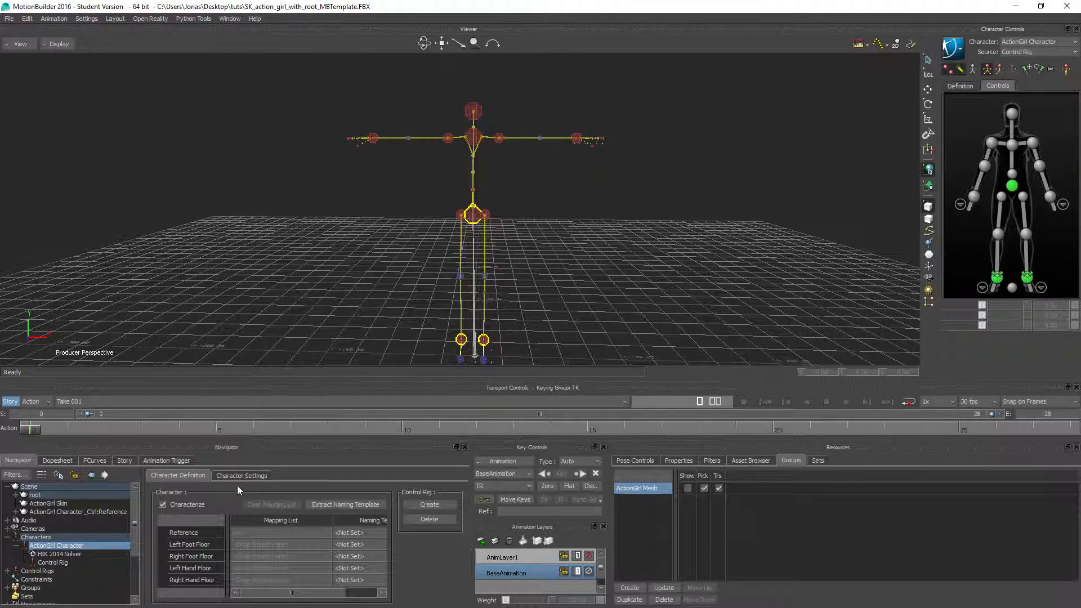
{"action": "left_click", "coordinate": [79, 401]}
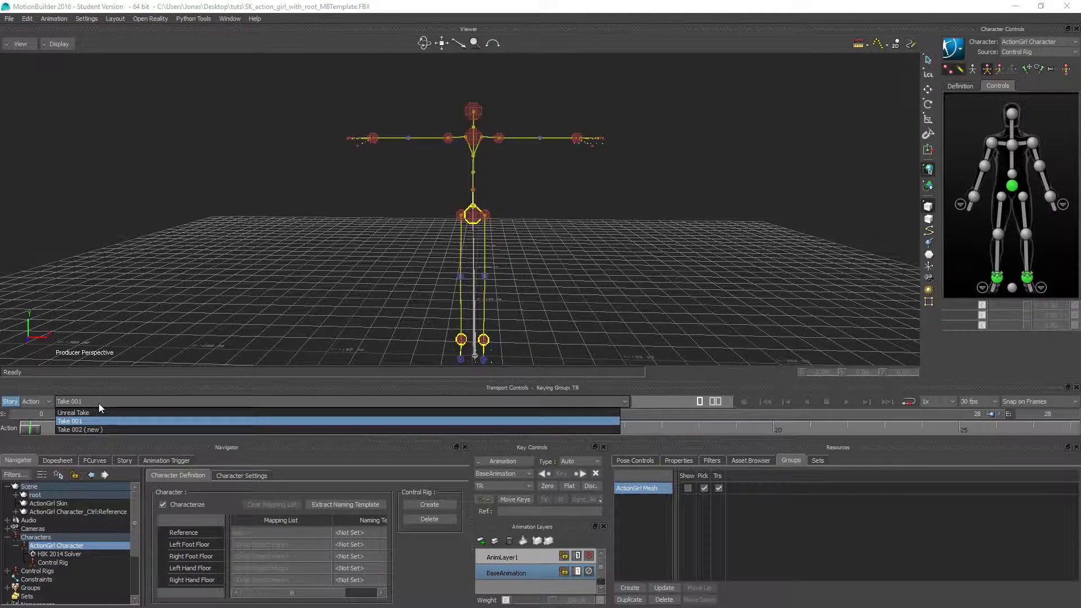
{"action": "left_click", "coordinate": [99, 403]}
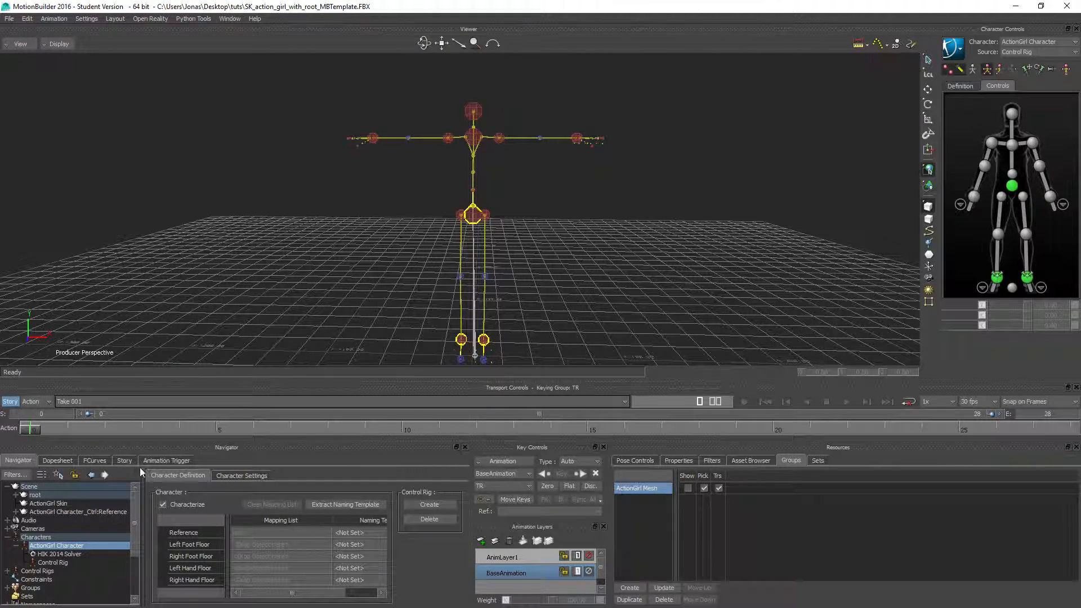
Deactivate the control rig input of ActionGirl Character, show its skeleton, and scrub the imported animation
{"action": "left_click", "coordinate": [242, 475]}
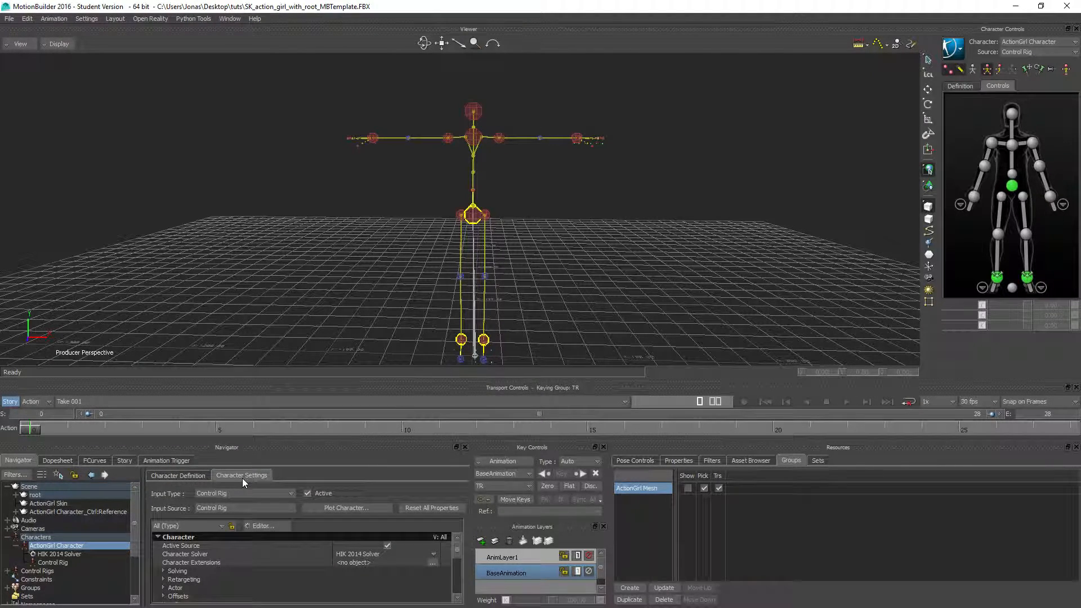
{"action": "left_click", "coordinate": [322, 493]}
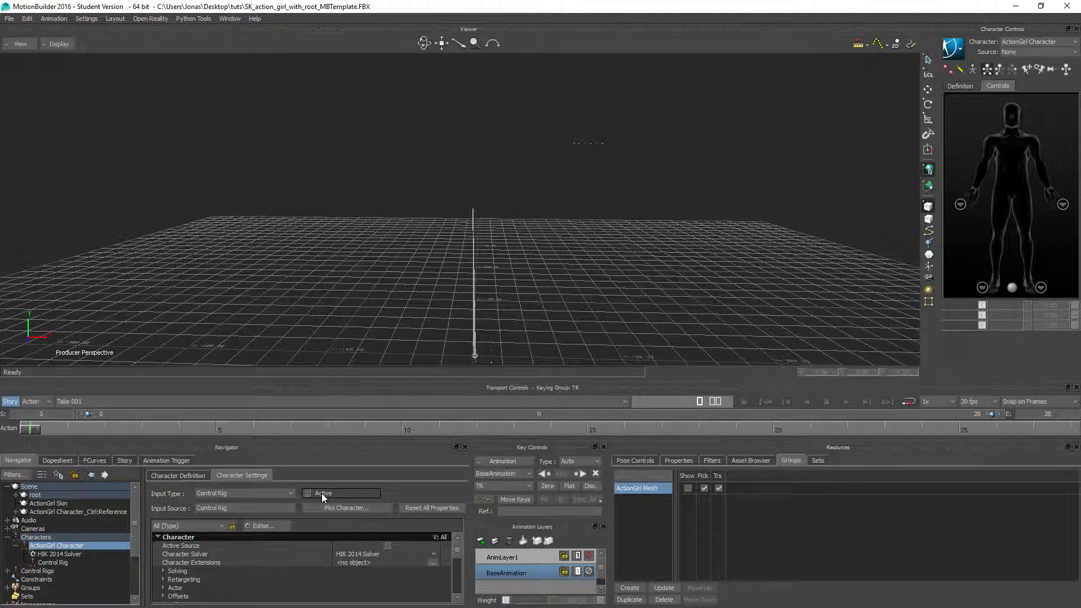
{"action": "left_click", "coordinate": [973, 70]}
{"action": "mouse_move", "coordinate": [32, 429]}
{"action": "left_mouse_down"}
{"action": "mouse_move", "coordinate": [360, 418]}
{"action": "mouse_move", "coordinate": [29, 429]}
{"action": "left_mouse_up"}
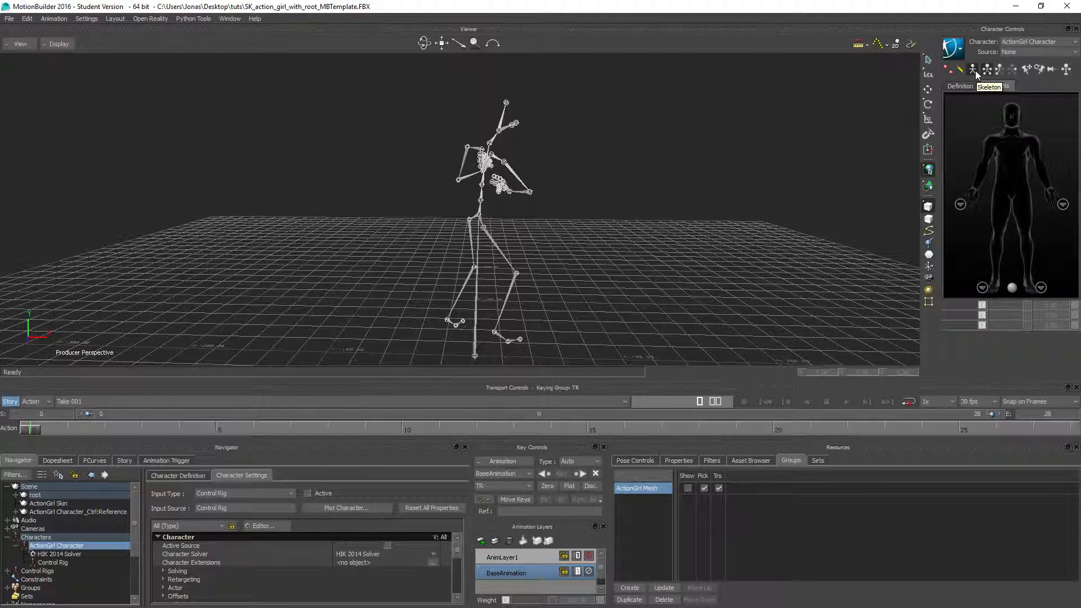
{"action": "mouse_move", "coordinate": [33, 429]}
{"action": "left_mouse_down"}
{"action": "mouse_move", "coordinate": [499, 409]}
{"action": "mouse_move", "coordinate": [1069, 411]}
{"action": "mouse_move", "coordinate": [957, 429]}
{"action": "mouse_move", "coordinate": [31, 429]}
{"action": "mouse_move", "coordinate": [999, 431]}
{"action": "mouse_move", "coordinate": [558, 412]}
{"action": "mouse_move", "coordinate": [31, 429]}
{"action": "mouse_move", "coordinate": [1078, 404]}
{"action": "mouse_move", "coordinate": [331, 358]}
{"action": "mouse_move", "coordinate": [34, 428]}
{"action": "left_mouse_up"}
Plot ActionGirl Character's animation to the control rig at 30 FPS with Plot On Frame, and scrub the result
{"action": "left_click", "coordinate": [333, 508]}
{"action": "left_click", "coordinate": [512, 343]}
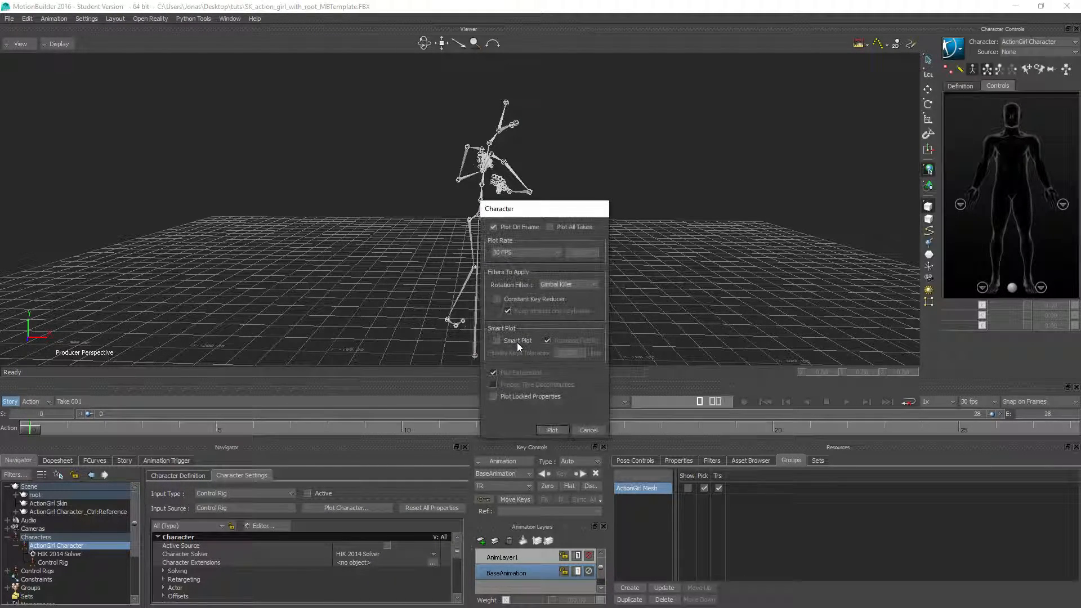
{"action": "left_click", "coordinate": [552, 428]}
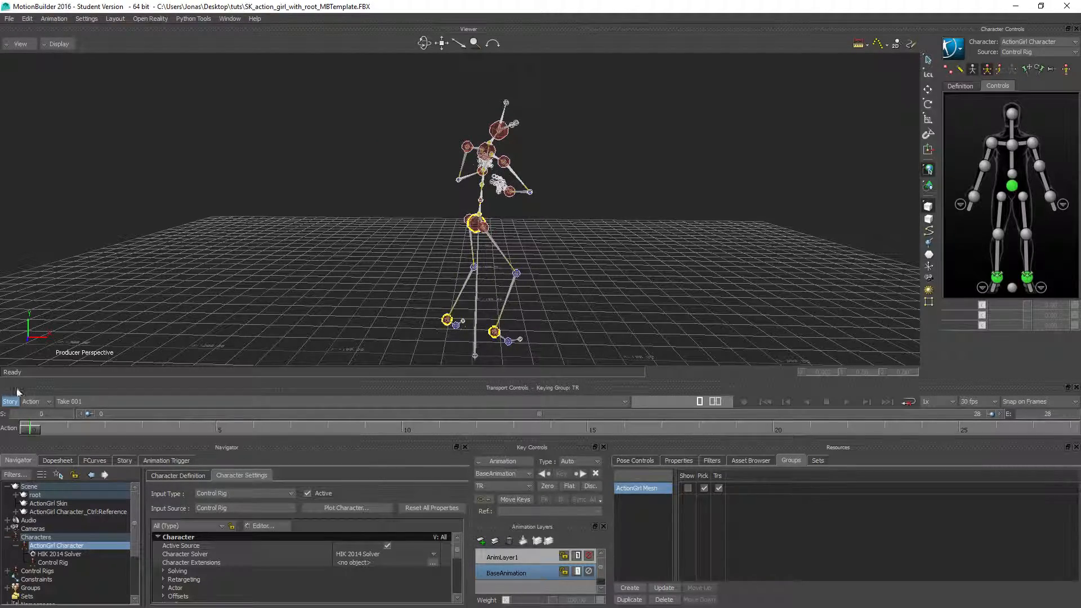
{"action": "left_click_drag", "start_coordinate": [36, 430], "coordinate": [29, 457]}
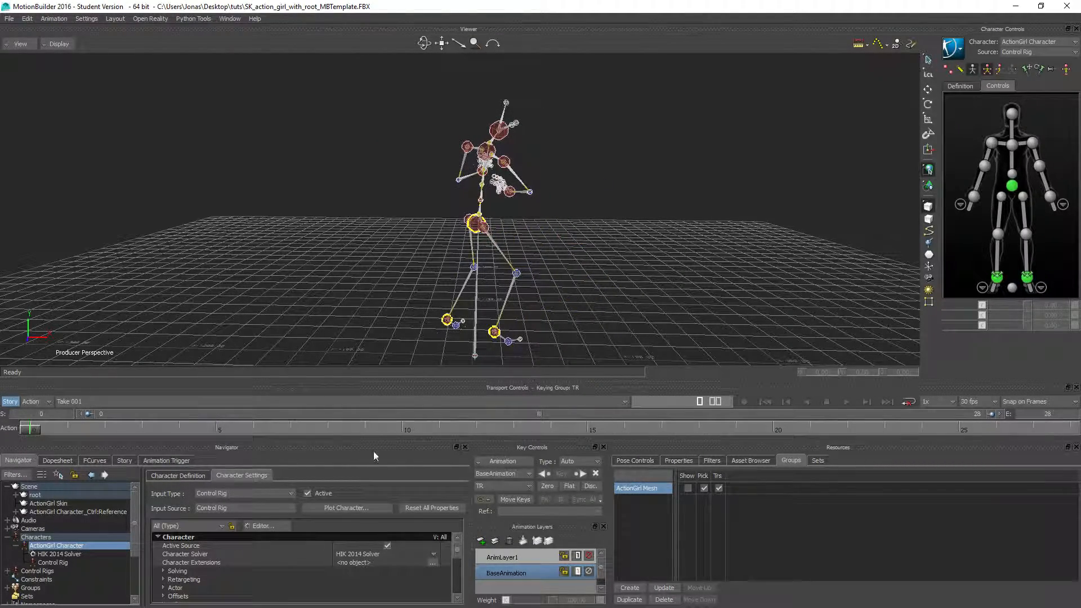
Show the ActionGirl Mesh group and scrub the timeline to check the plotted motion on the mesh
{"action": "left_click", "coordinate": [686, 489]}
{"action": "mouse_move", "coordinate": [32, 431]}
{"action": "left_mouse_down"}
{"action": "mouse_move", "coordinate": [1068, 427]}
{"action": "mouse_move", "coordinate": [32, 430]}
{"action": "mouse_move", "coordinate": [397, 392]}
{"action": "mouse_move", "coordinate": [1076, 396]}
{"action": "mouse_move", "coordinate": [709, 408]}
{"action": "mouse_move", "coordinate": [55, 390]}
{"action": "mouse_move", "coordinate": [1058, 397]}
{"action": "mouse_move", "coordinate": [263, 398]}
{"action": "mouse_move", "coordinate": [31, 426]}
{"action": "left_mouse_up"}
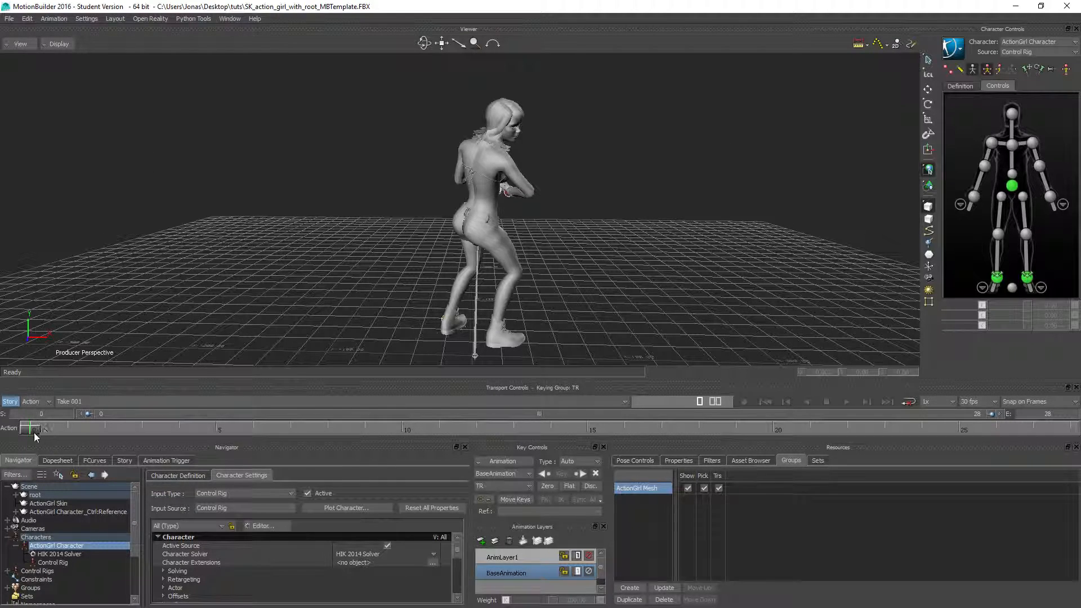
{"action": "mouse_move", "coordinate": [34, 432]}
{"action": "left_mouse_down"}
{"action": "mouse_move", "coordinate": [735, 438]}
{"action": "mouse_move", "coordinate": [33, 428]}
{"action": "left_mouse_up"}
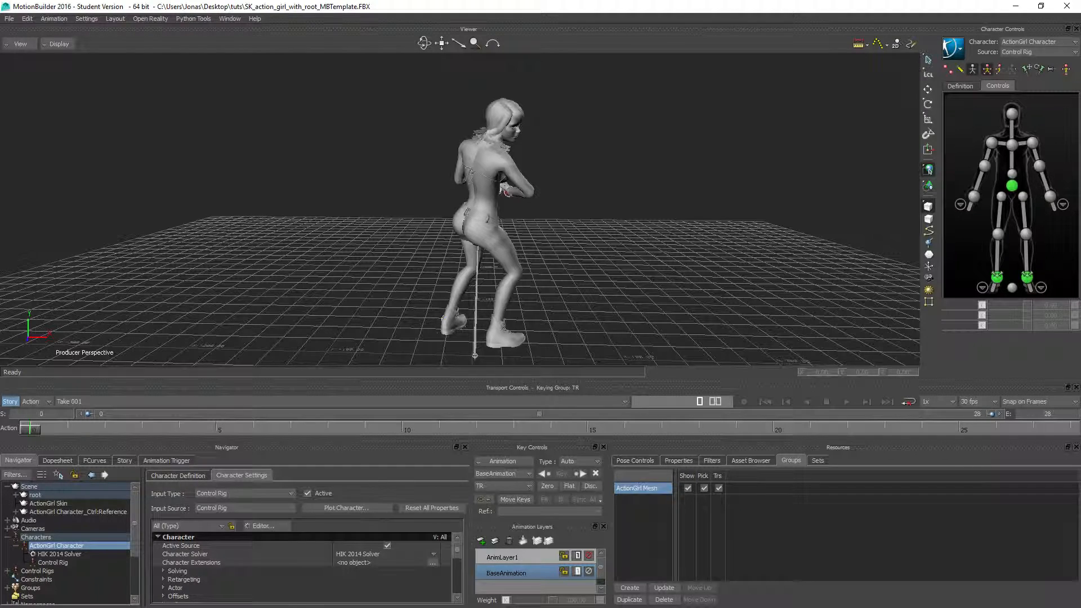